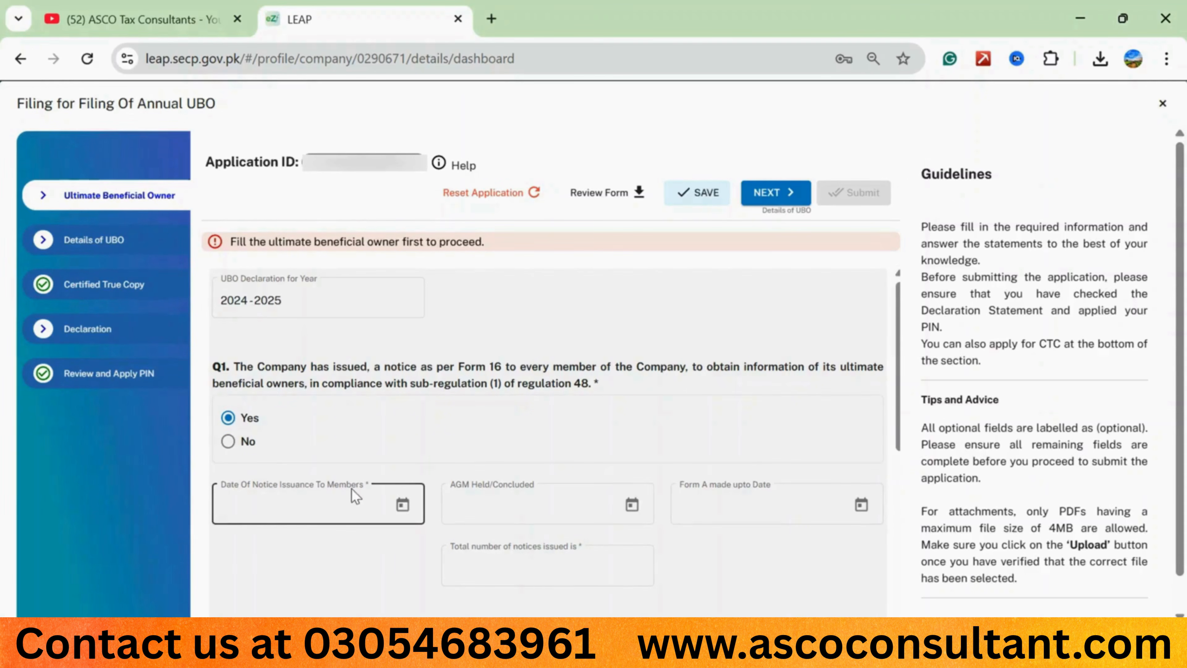
Step: Set the date of notice issuance to members to 03/10/2025
click(403, 505)
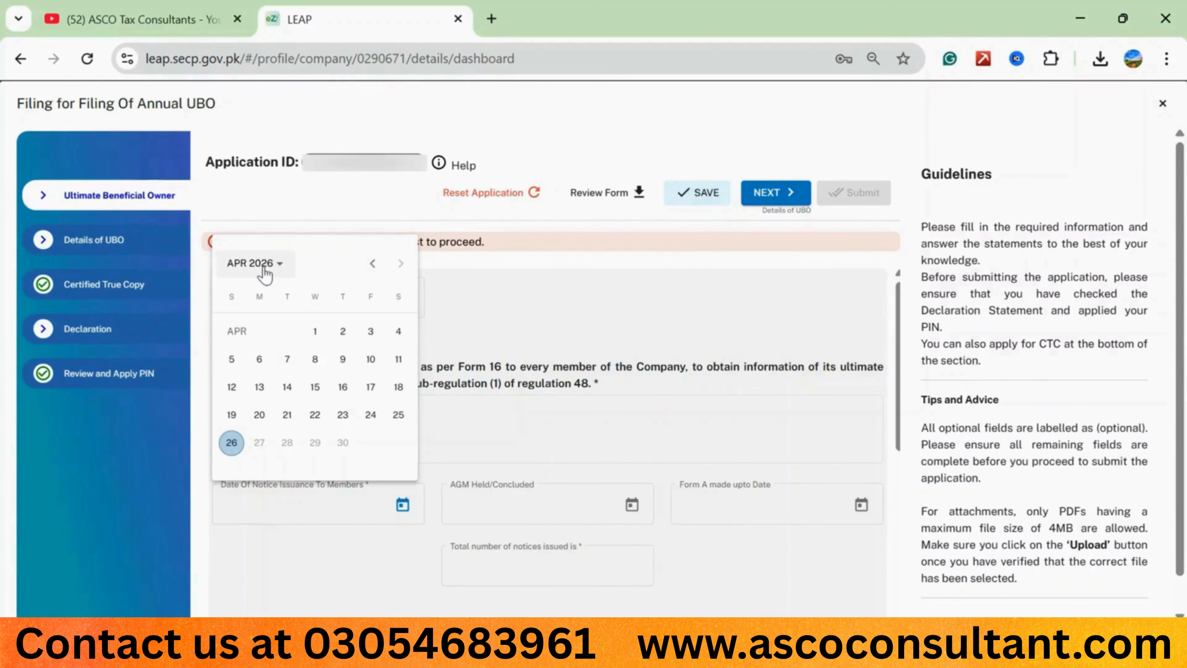
click(279, 266)
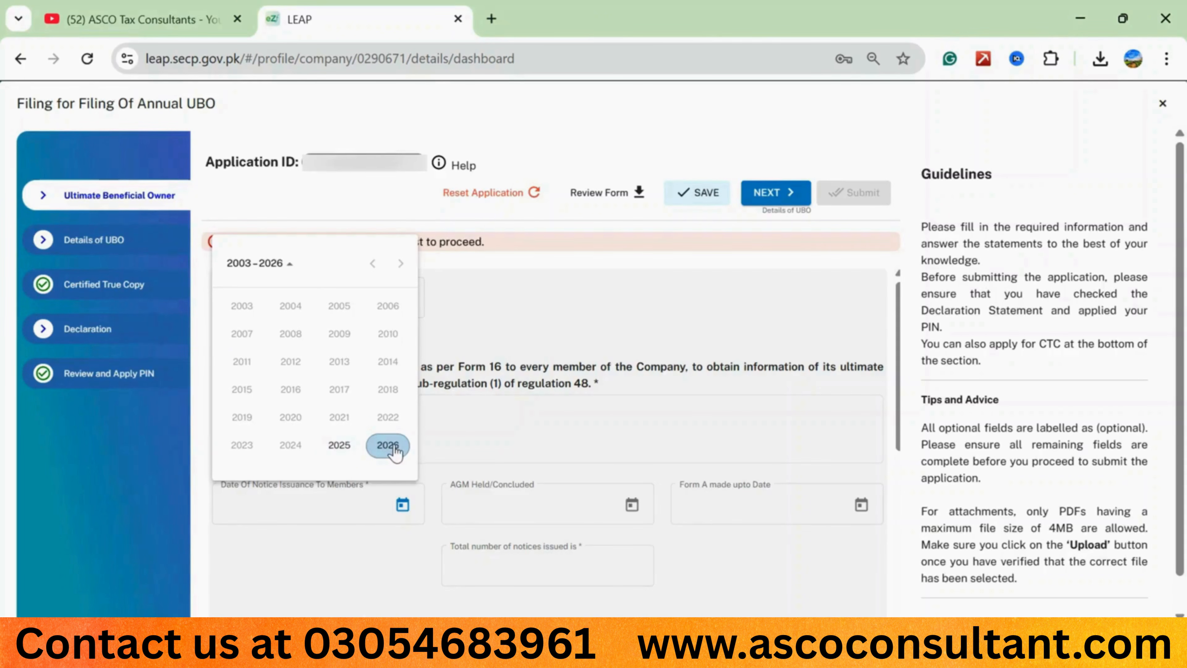
click(337, 450)
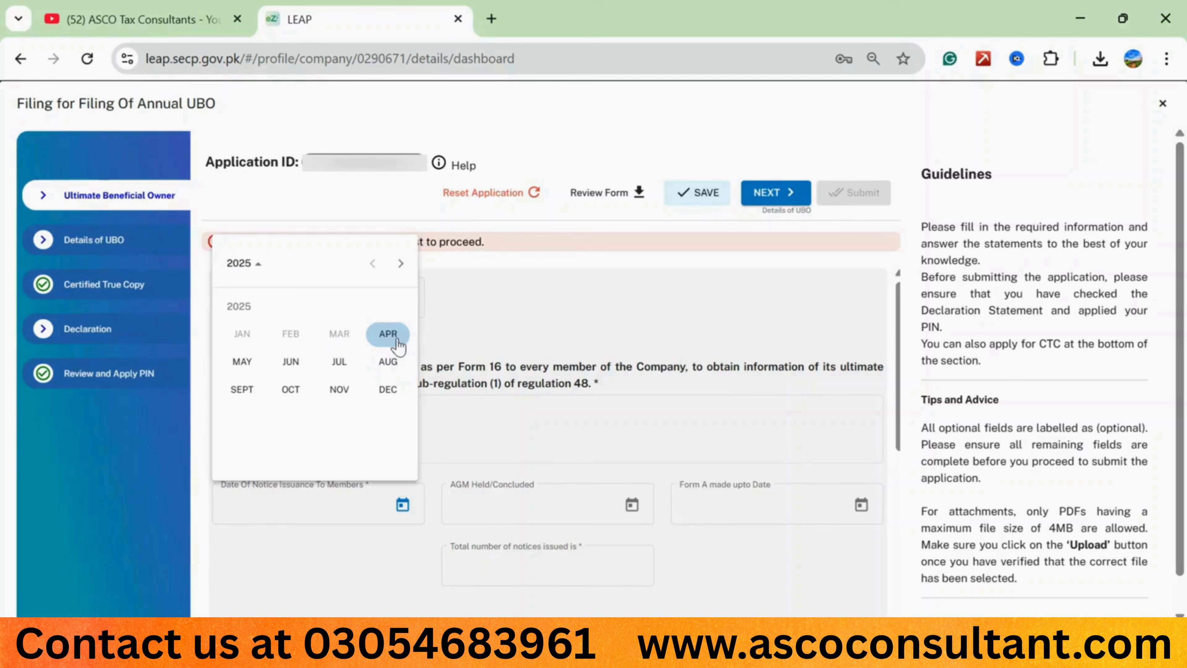
click(289, 394)
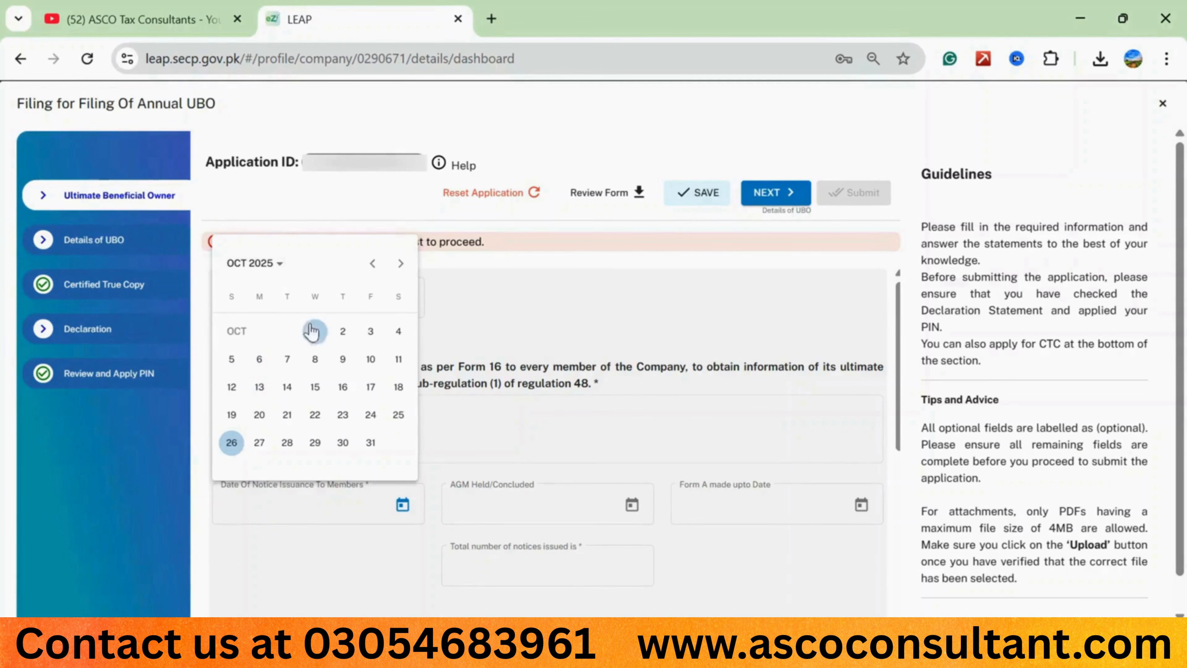
click(365, 335)
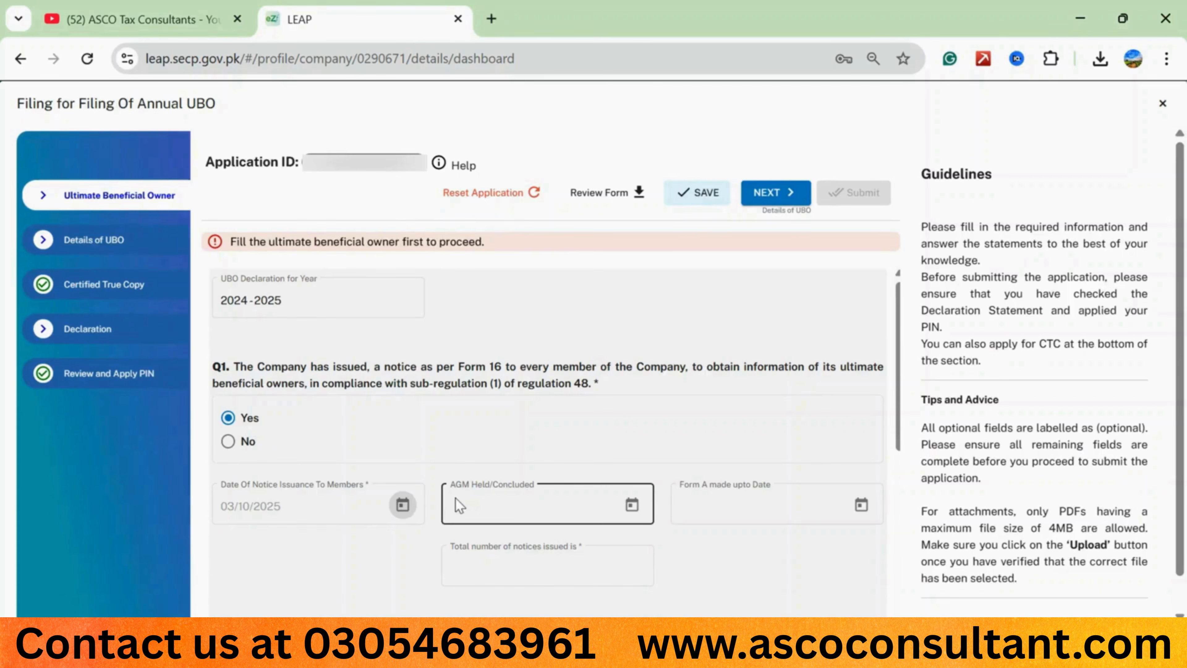
Step: Set the AGM held/concluded date to 28/10/2025
click(632, 506)
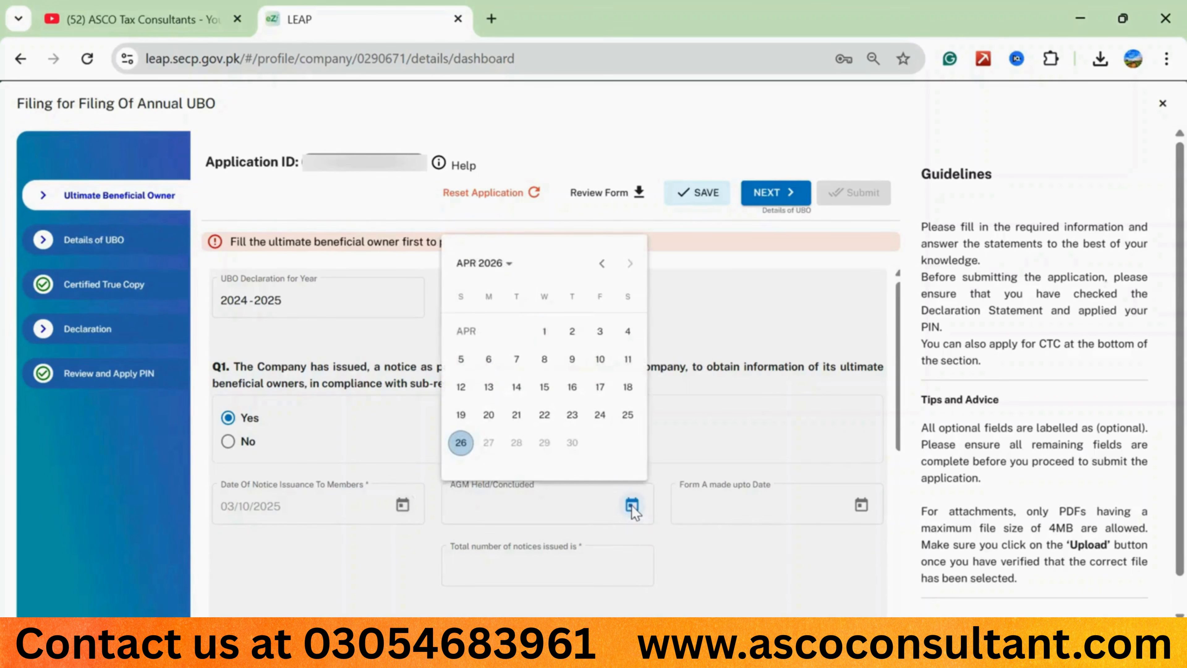
click(509, 271)
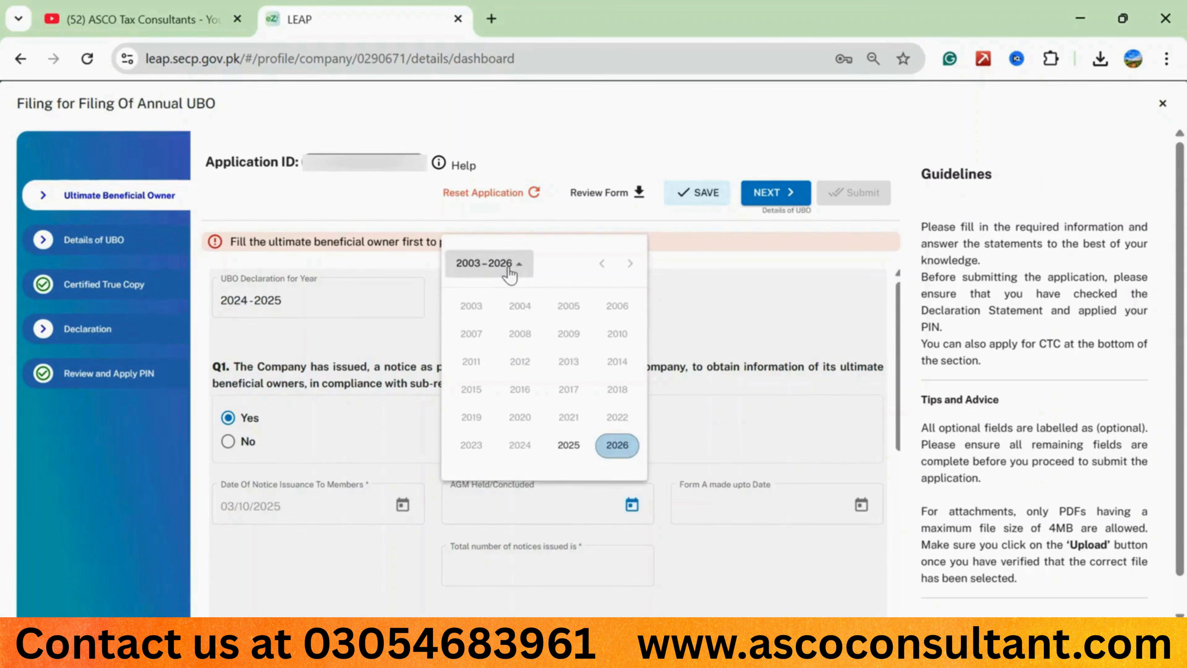
click(570, 444)
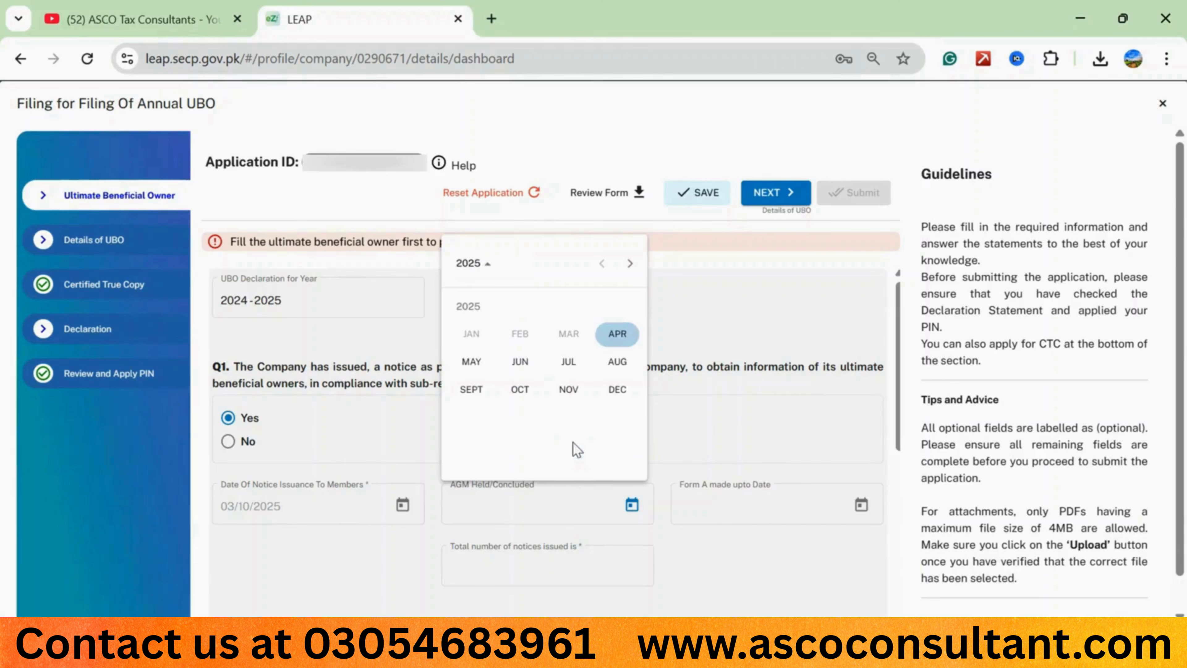
click(520, 390)
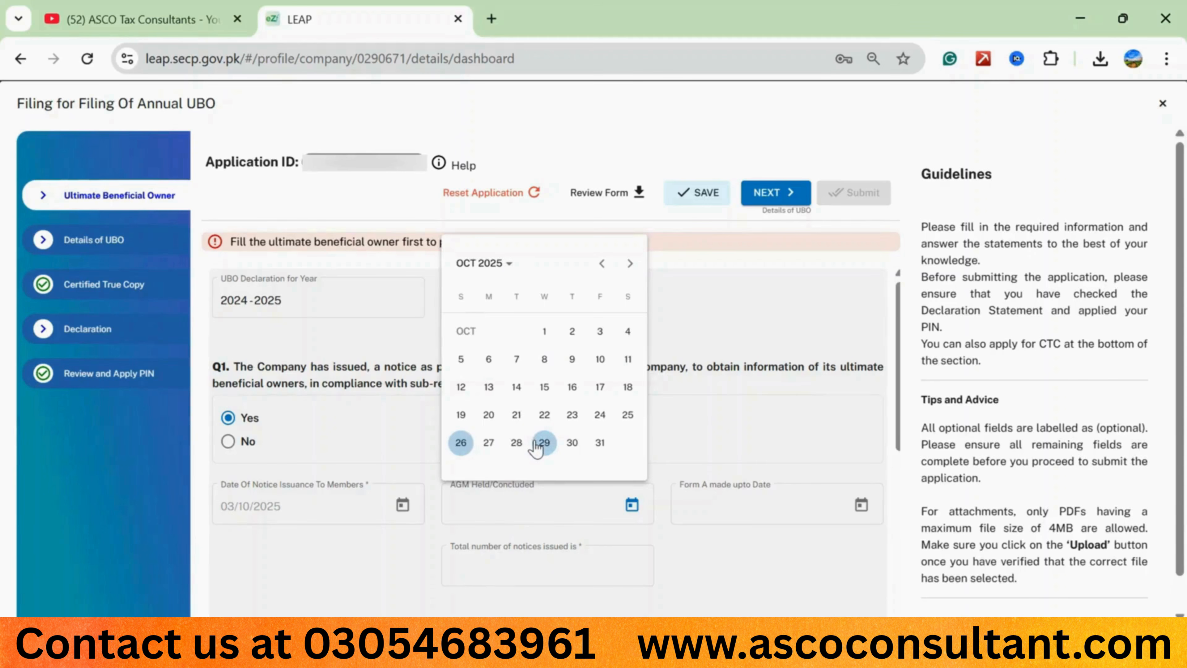
click(522, 444)
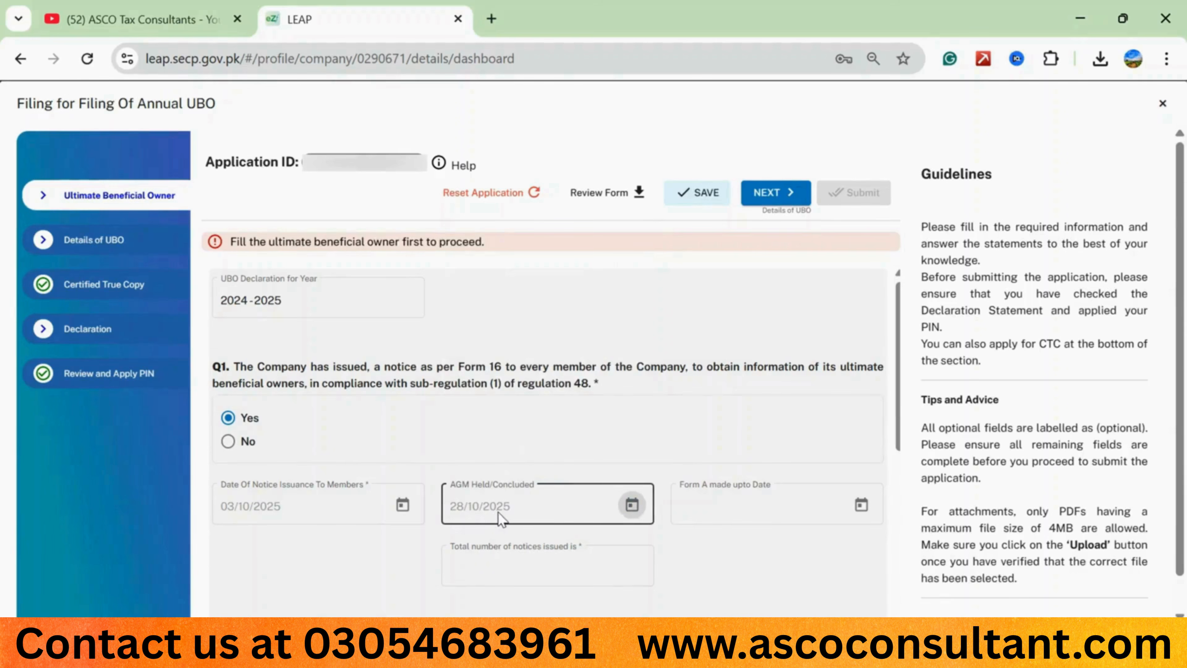
Step: Set the Form A made up to date to 28/10/2025
click(698, 514)
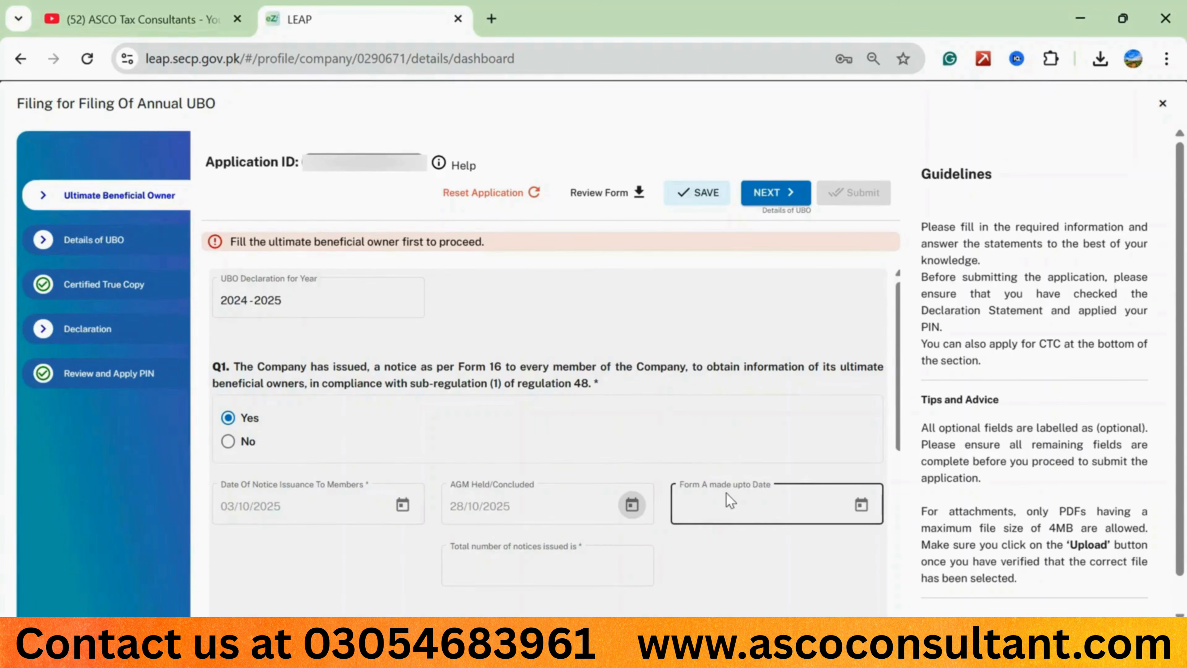
click(465, 511)
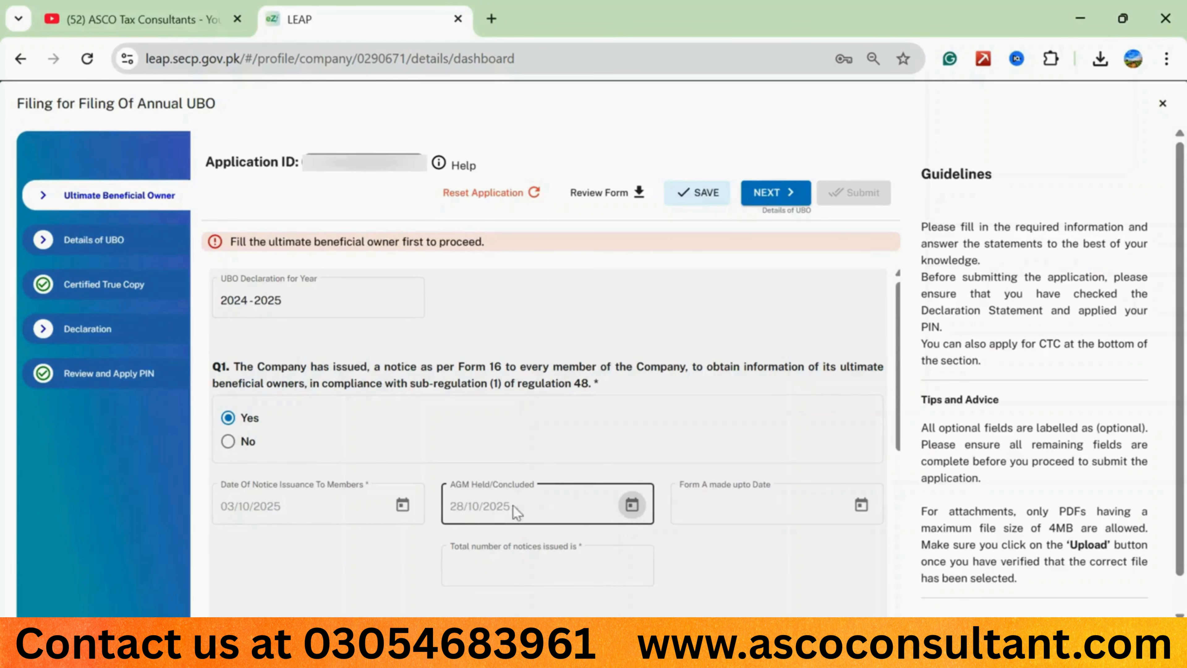
click(777, 495)
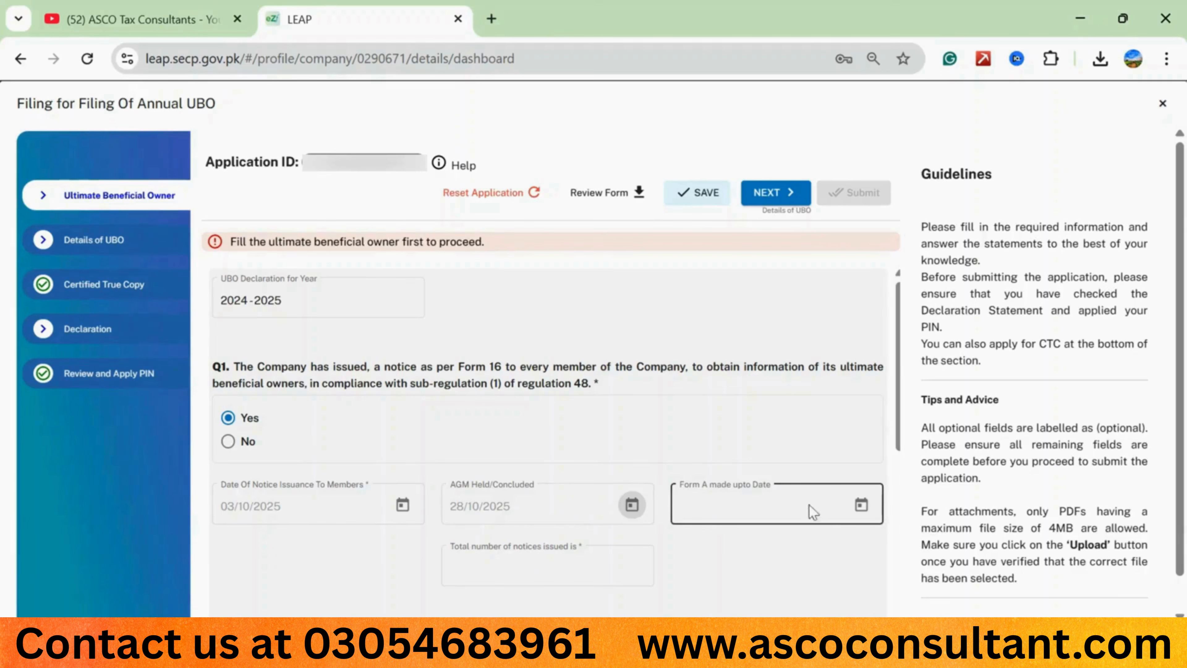
click(861, 505)
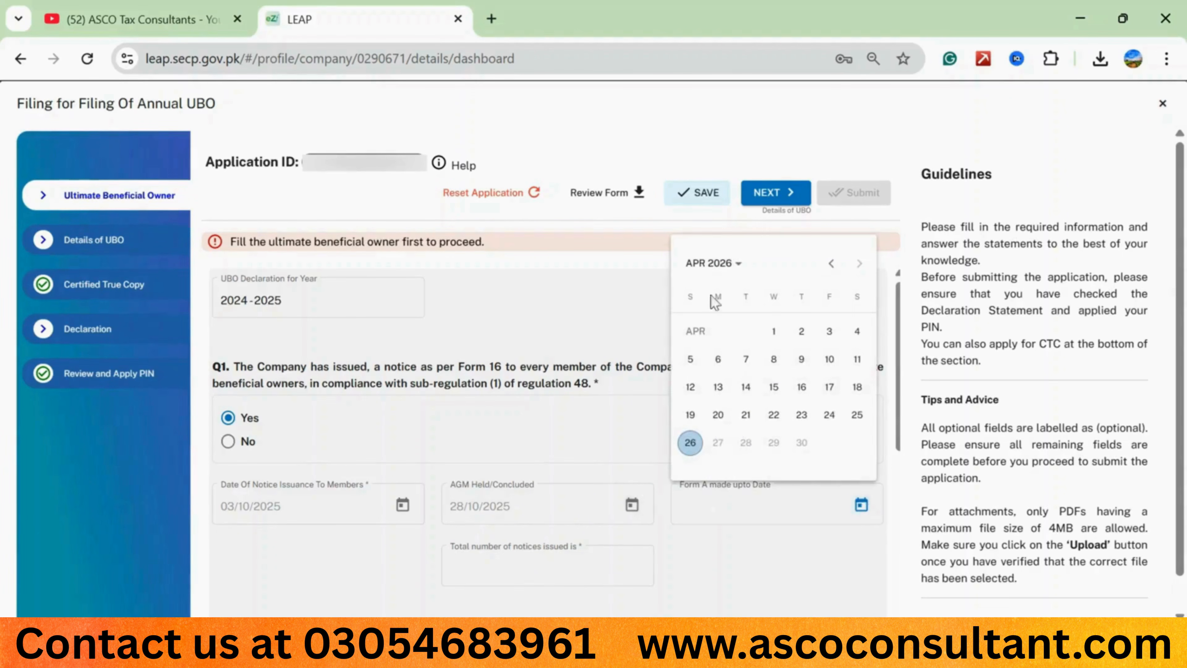
click(739, 270)
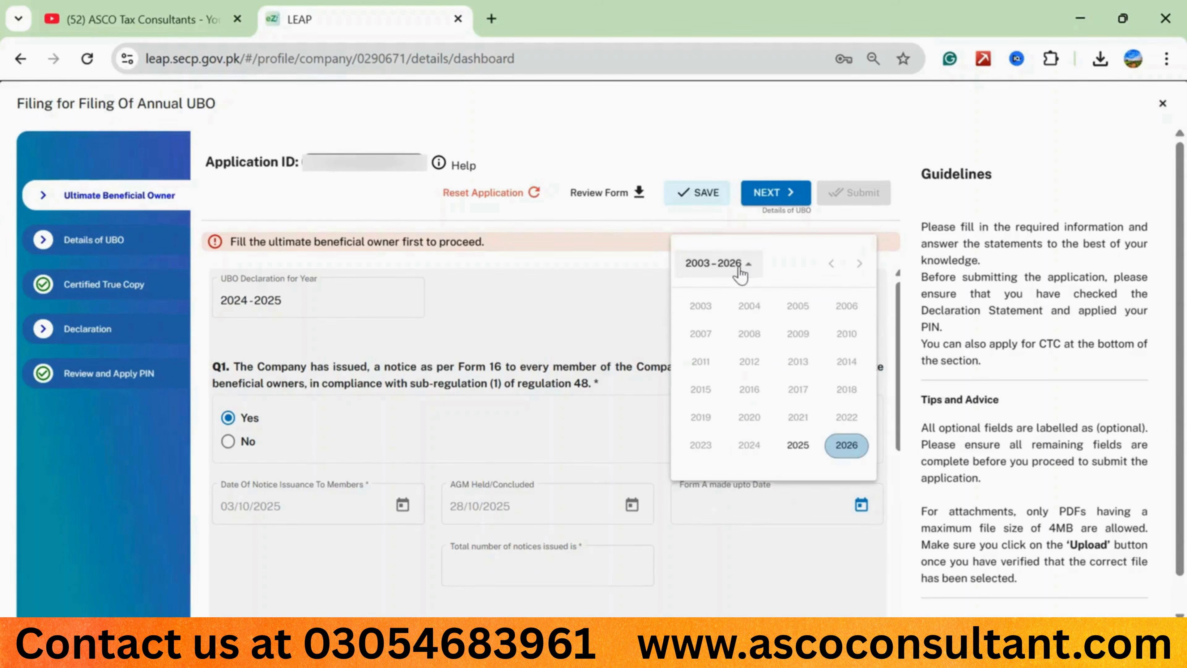
click(800, 447)
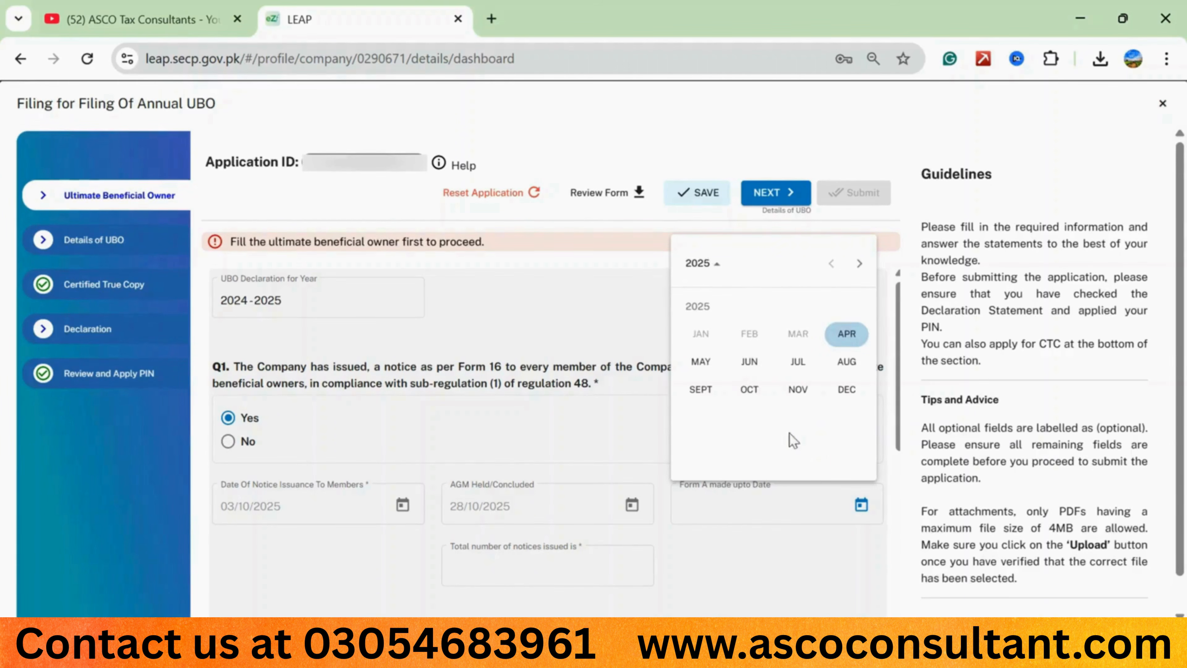
click(749, 390)
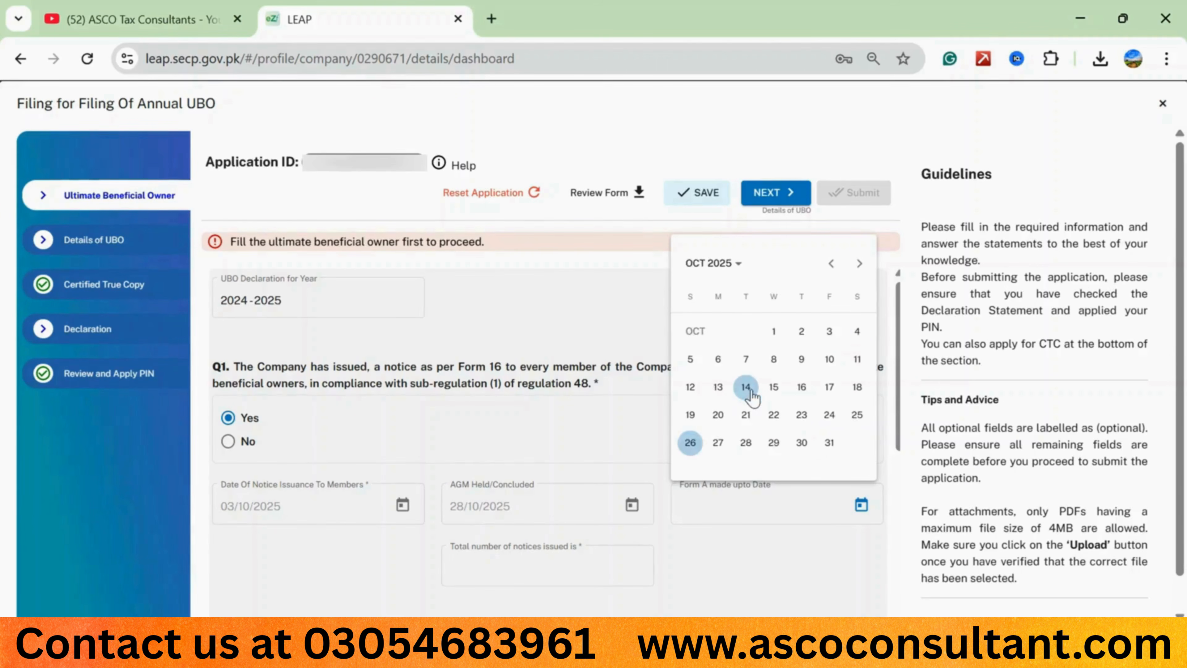
click(746, 444)
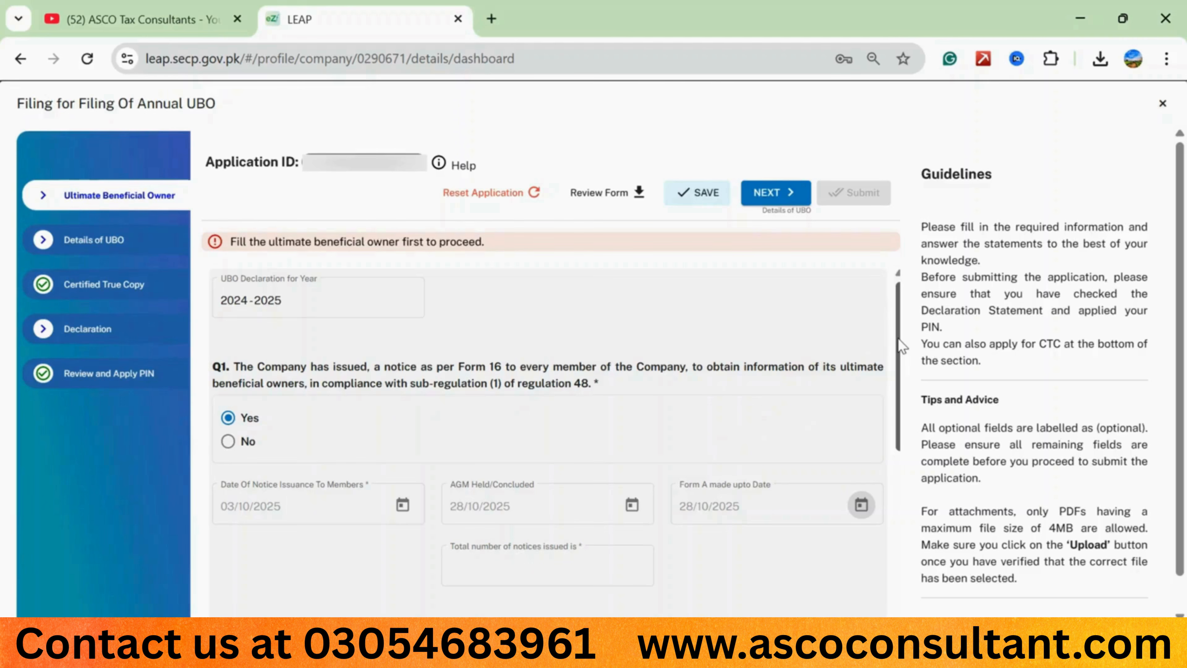
Step: Enter 2 as the total number of notices issued and 2 as the number of members who submitted declarations
scroll(901, 345, down, 2)
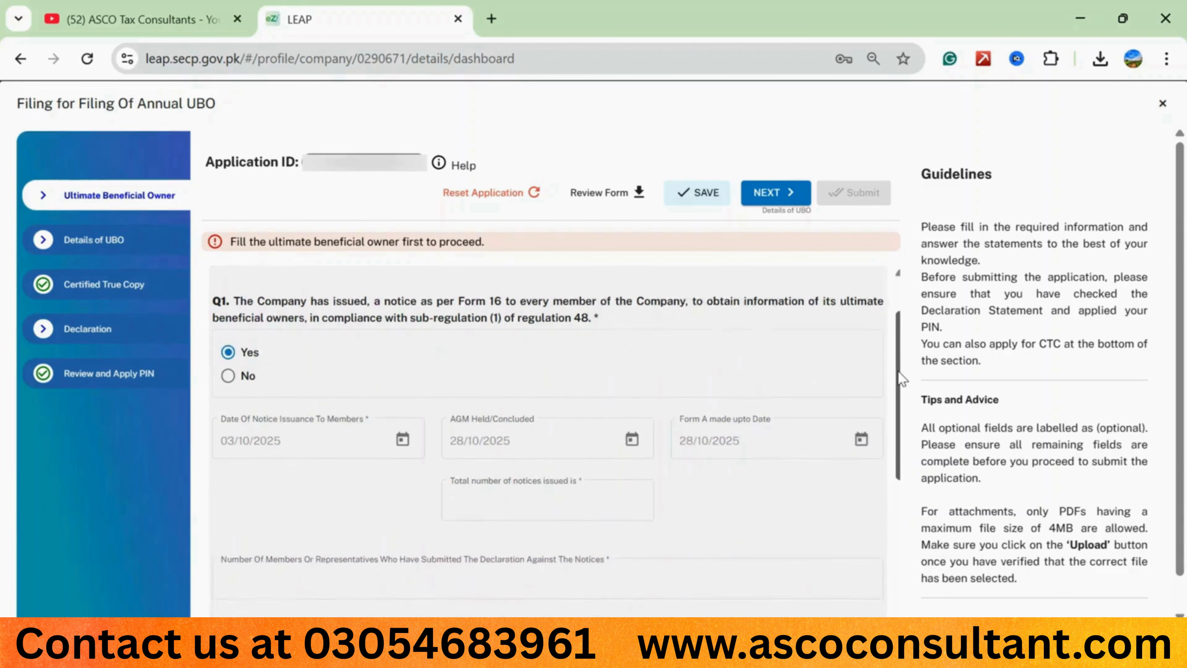
click(470, 494)
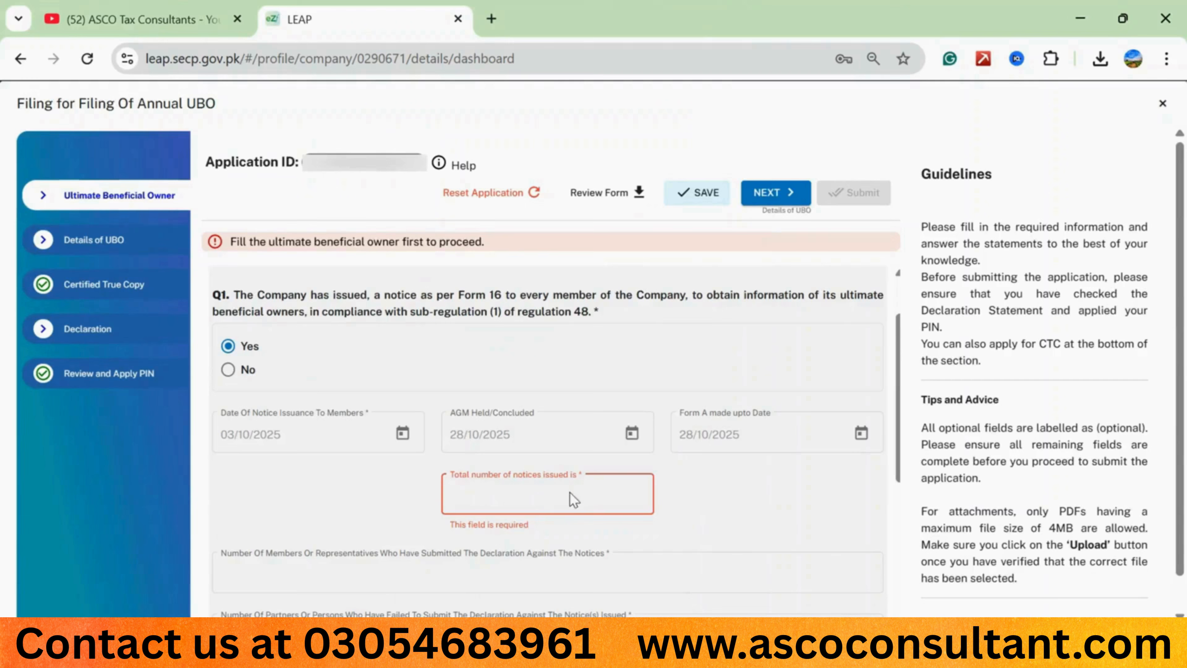
click(553, 496)
text(2)
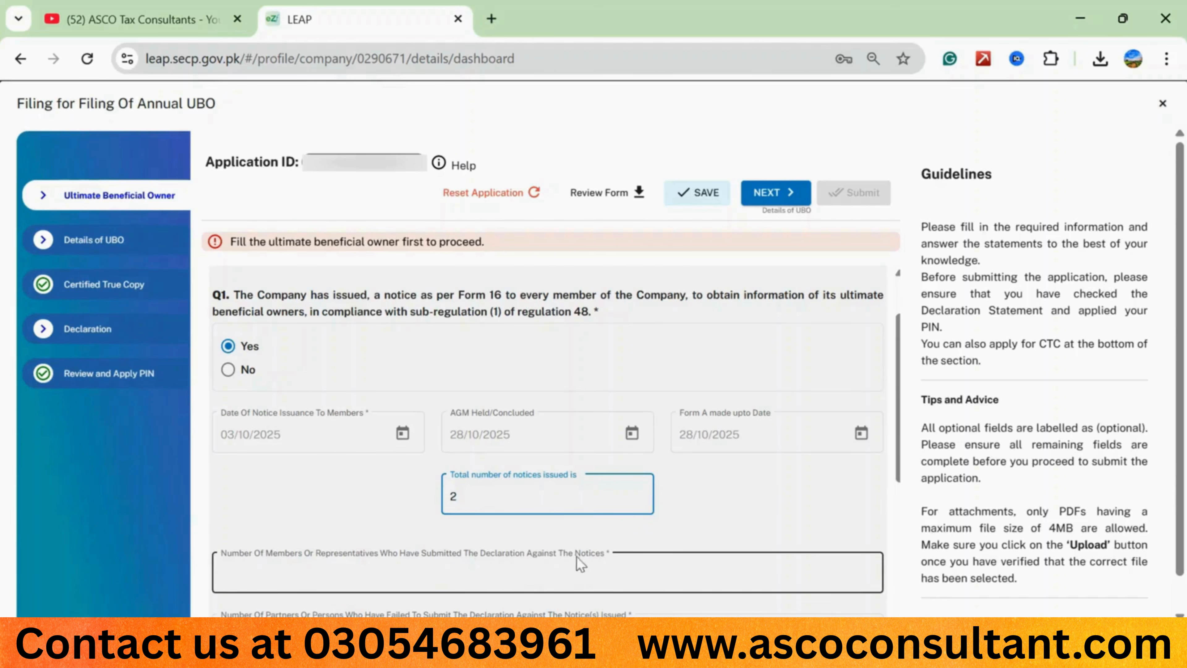
click(521, 581)
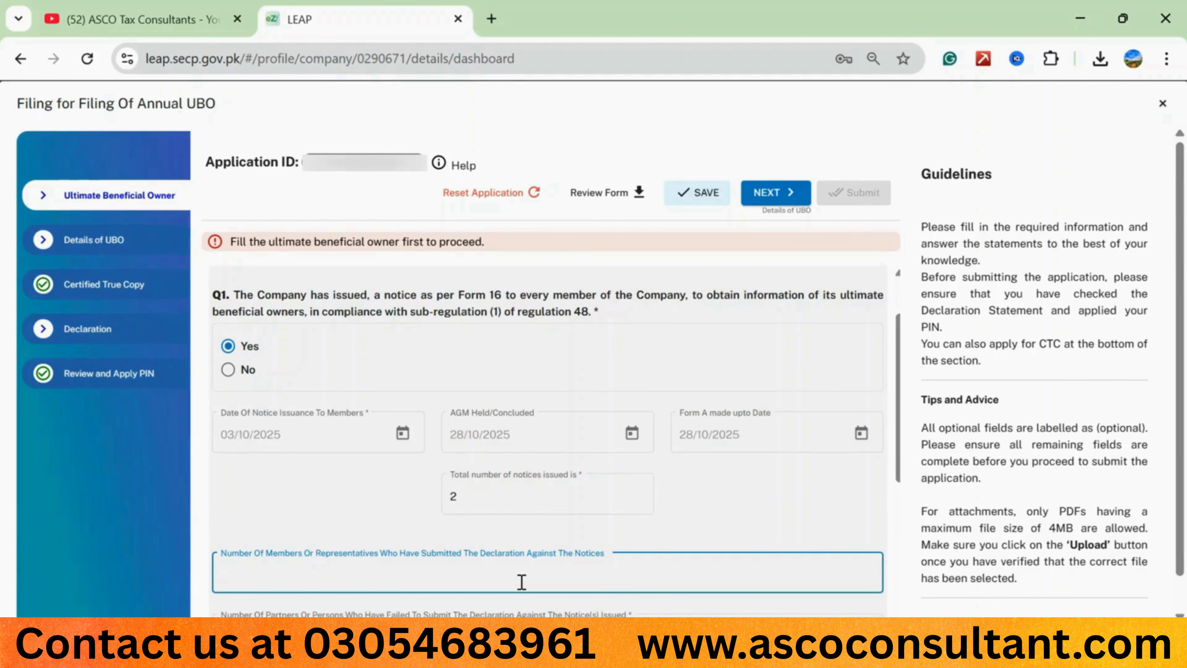
text(2)
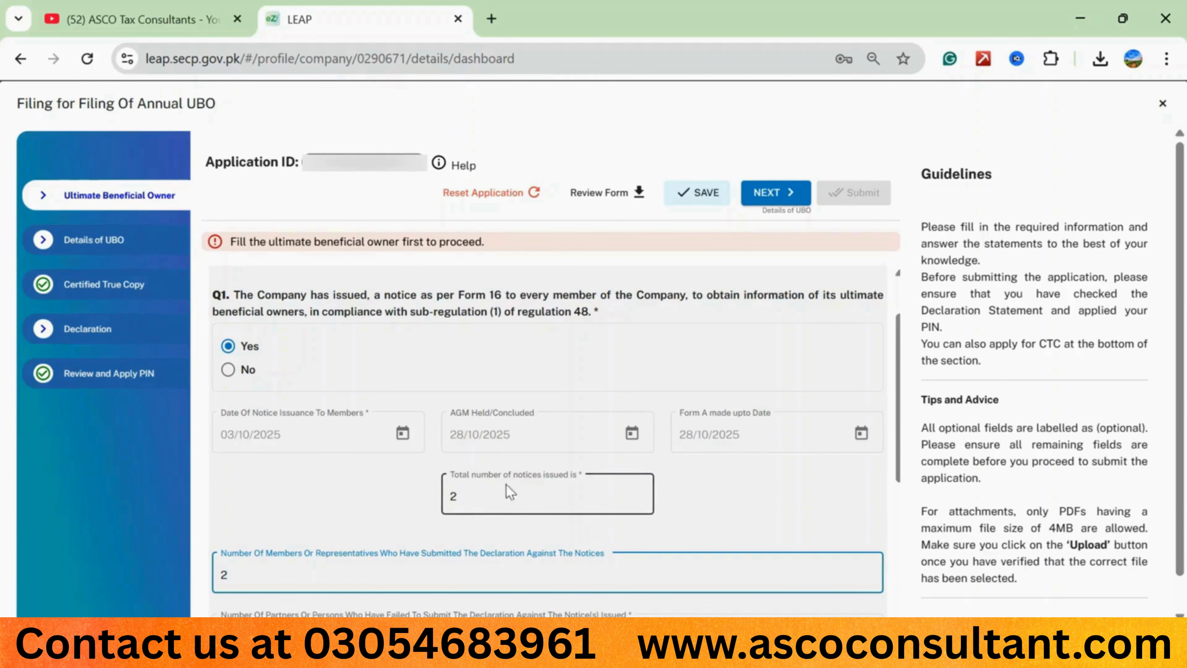
click(397, 532)
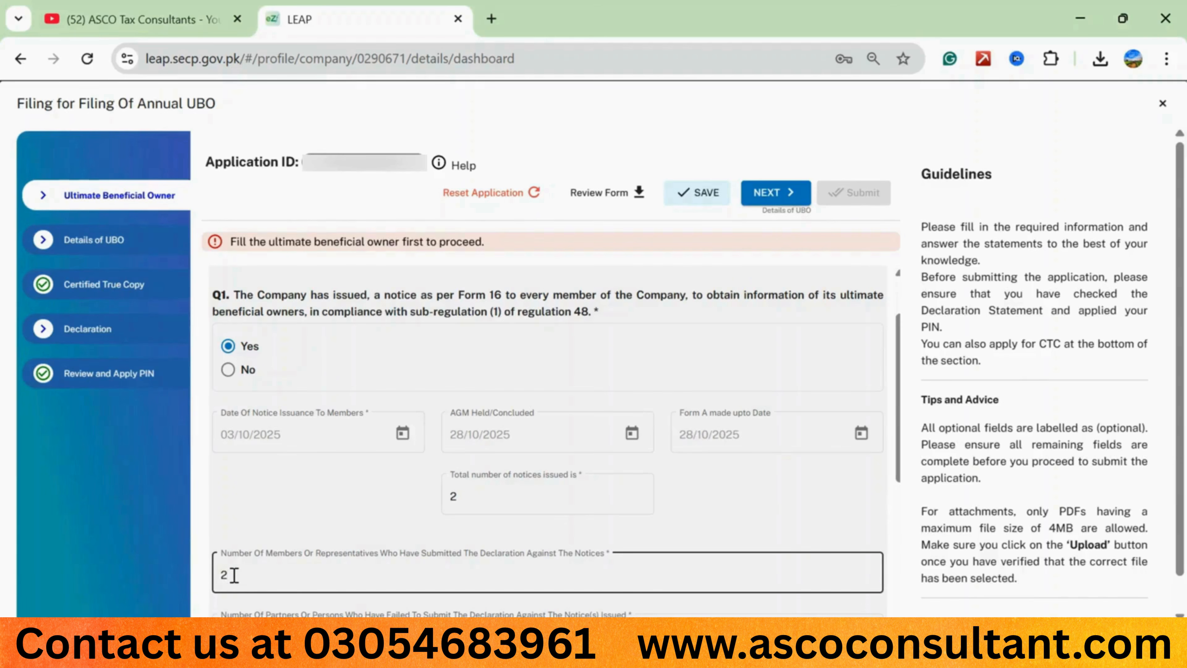
scroll(443, 536, down, 1)
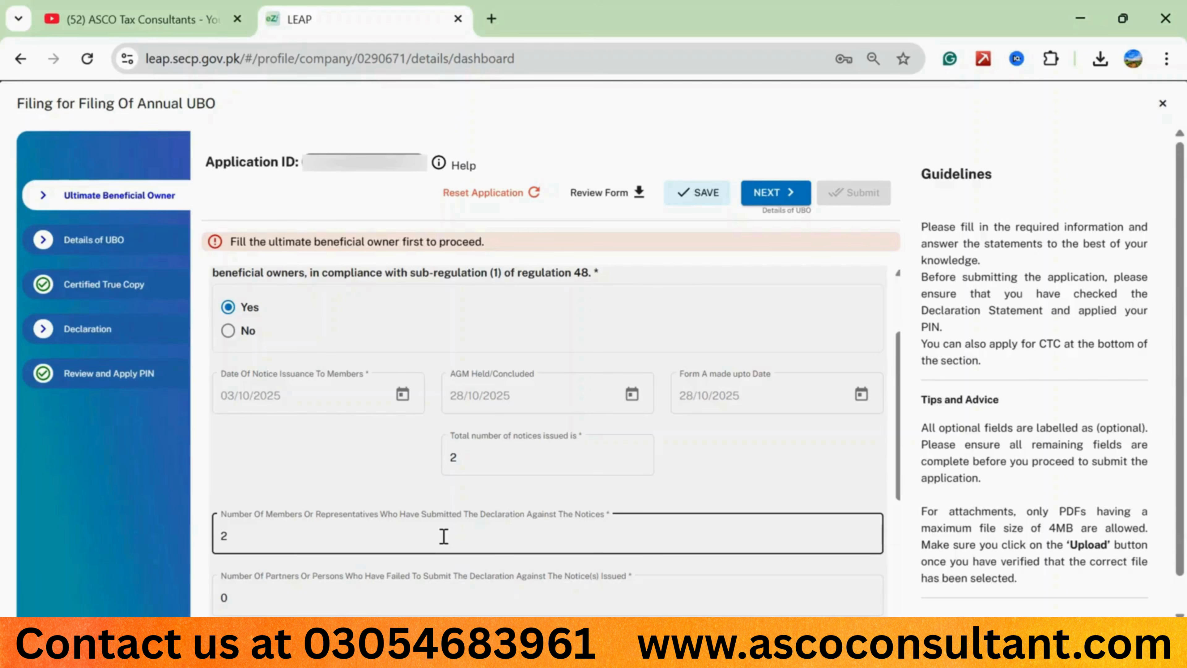
click(502, 461)
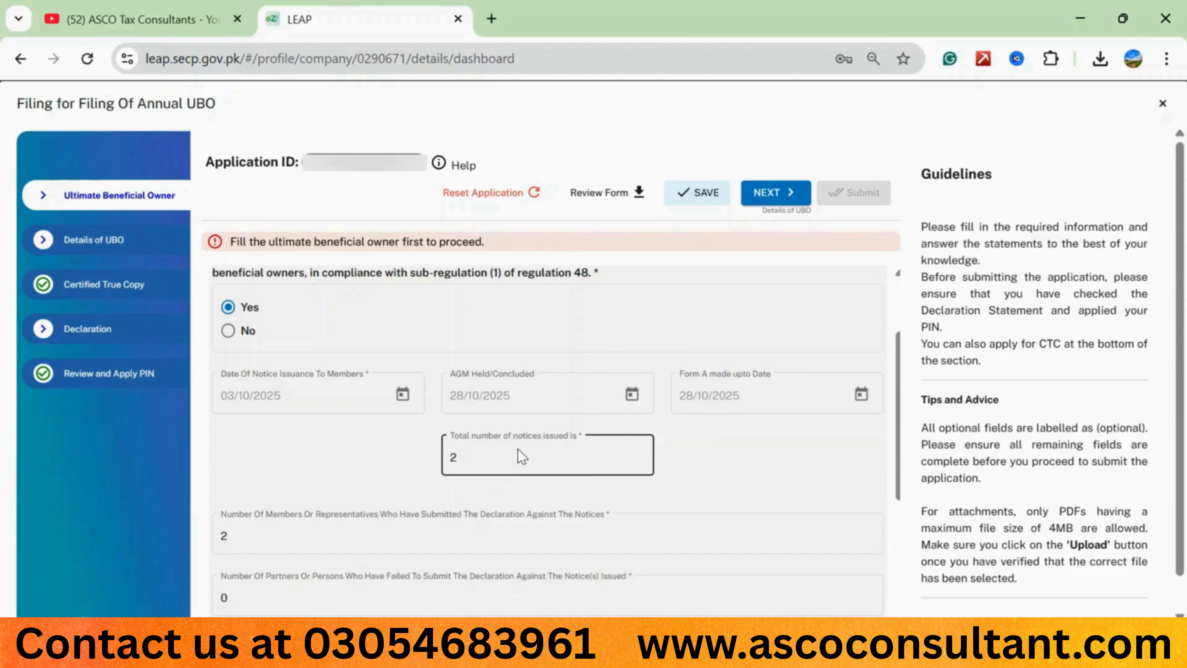
click(240, 536)
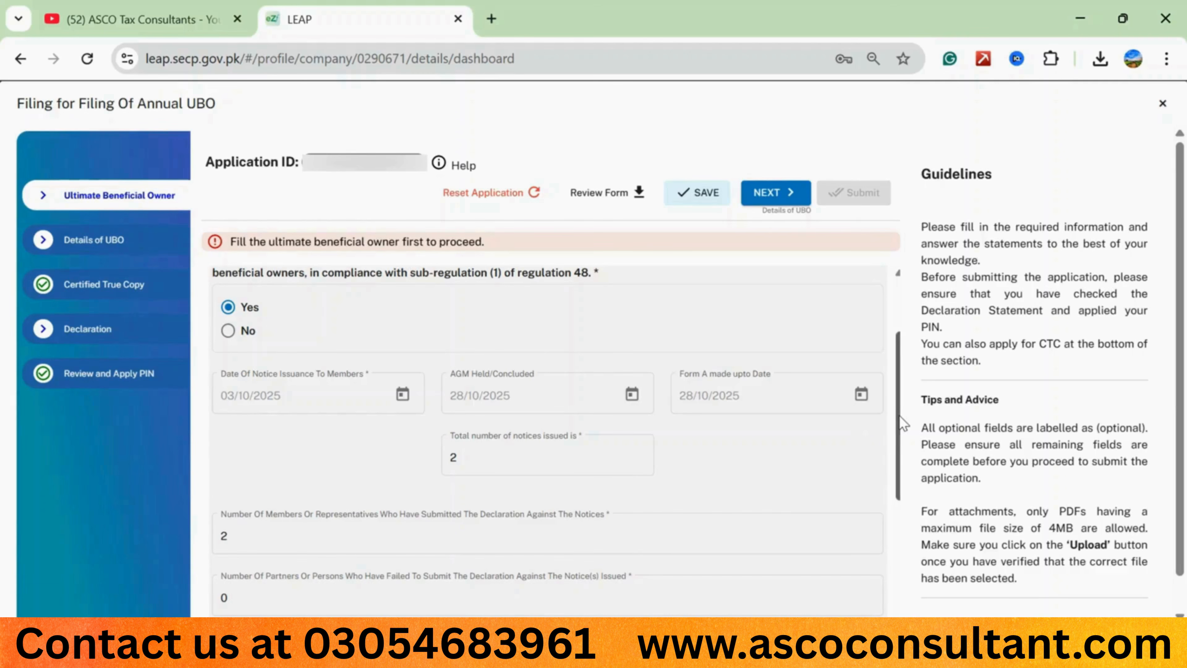
Step: Try 1 as the number of members who submitted declarations, and restore the entry to 2
scroll(903, 423, down, 3)
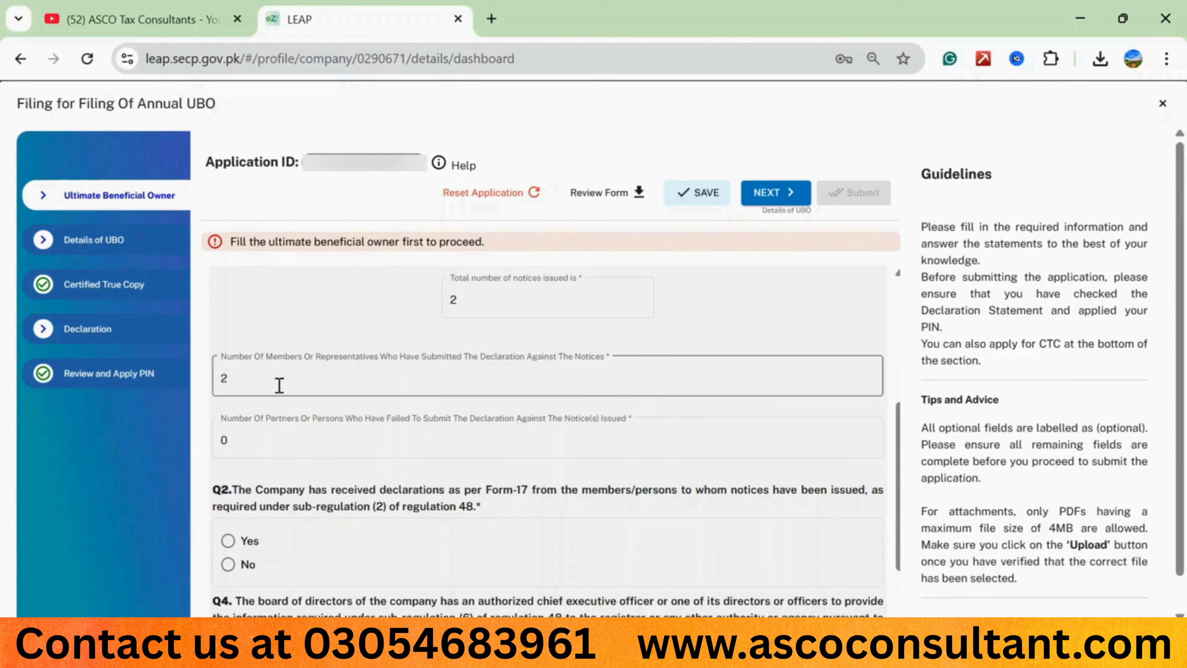
click(223, 374)
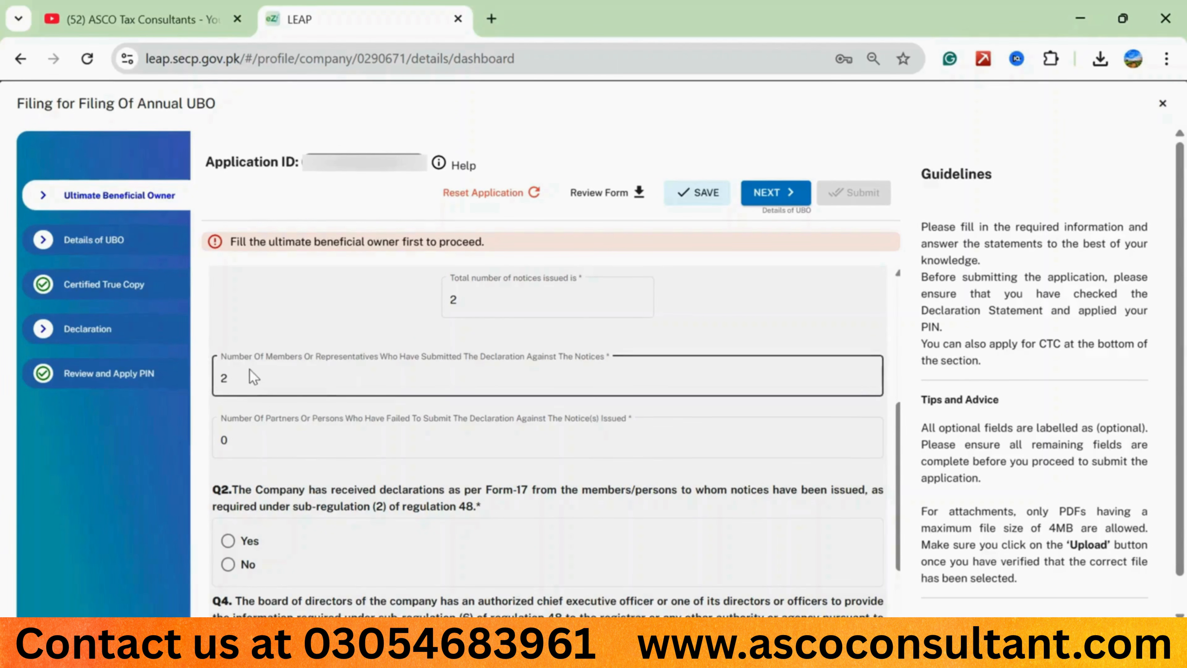
click(244, 378)
key(BackSpace)
text(1)
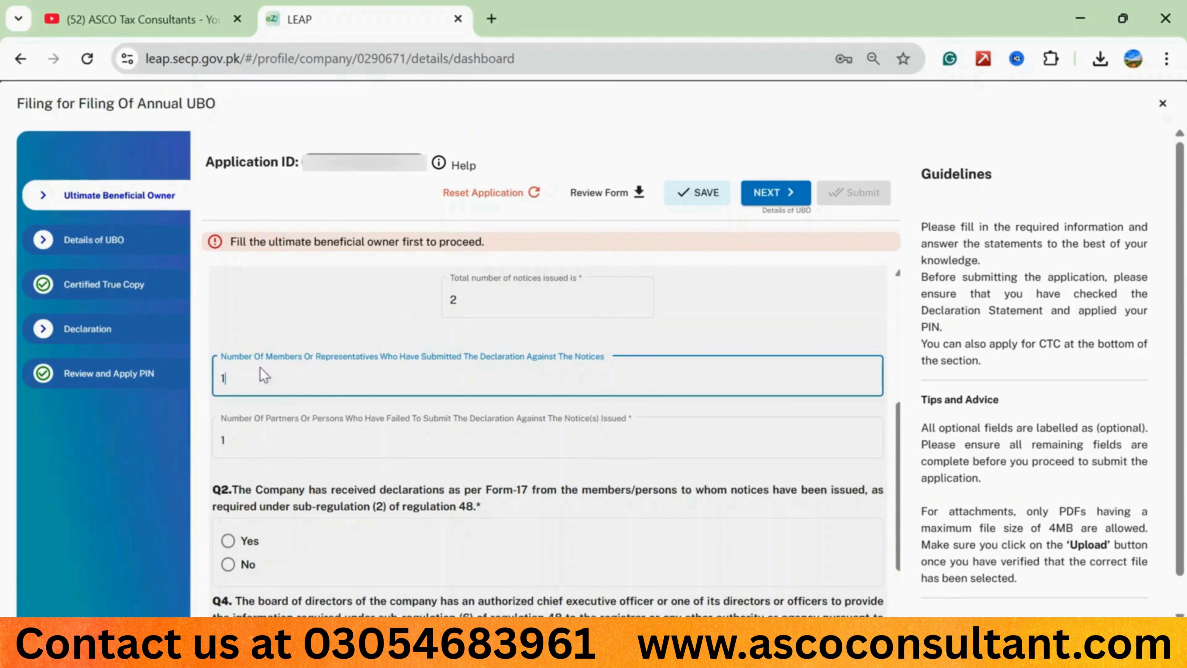
double_click(245, 378)
text(2)
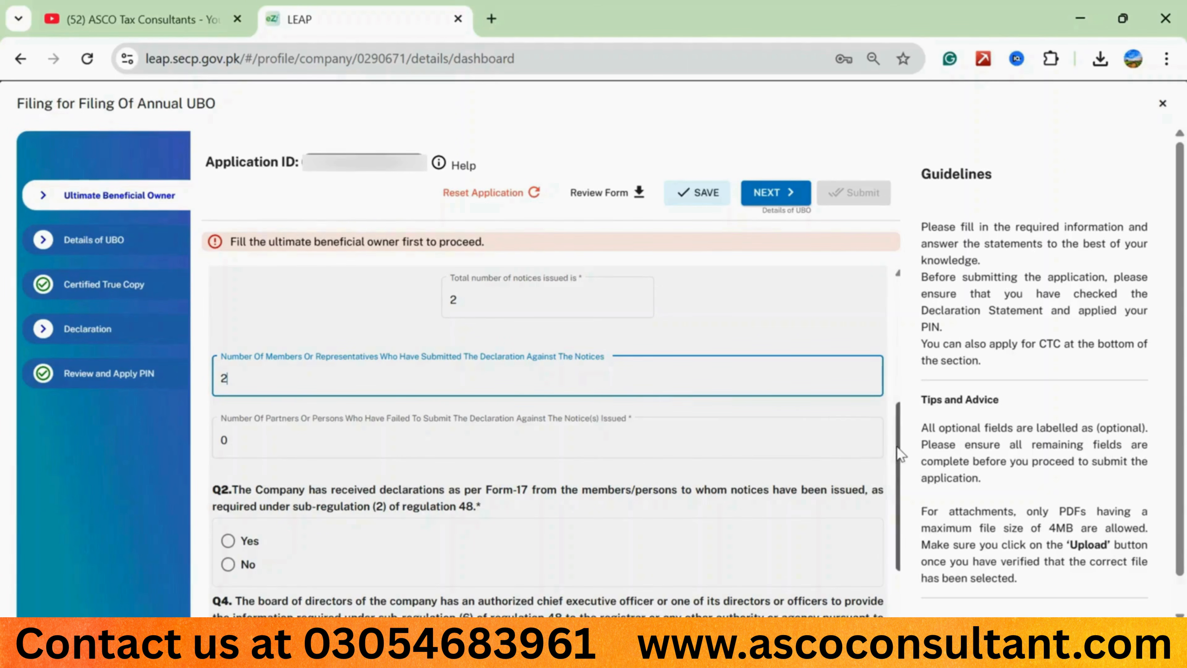
Step: Answer Yes to Q2 on receiving Form-17 declarations and to Q3 on recording the particulars in the beneficial owners register
drag(897, 447, 899, 502)
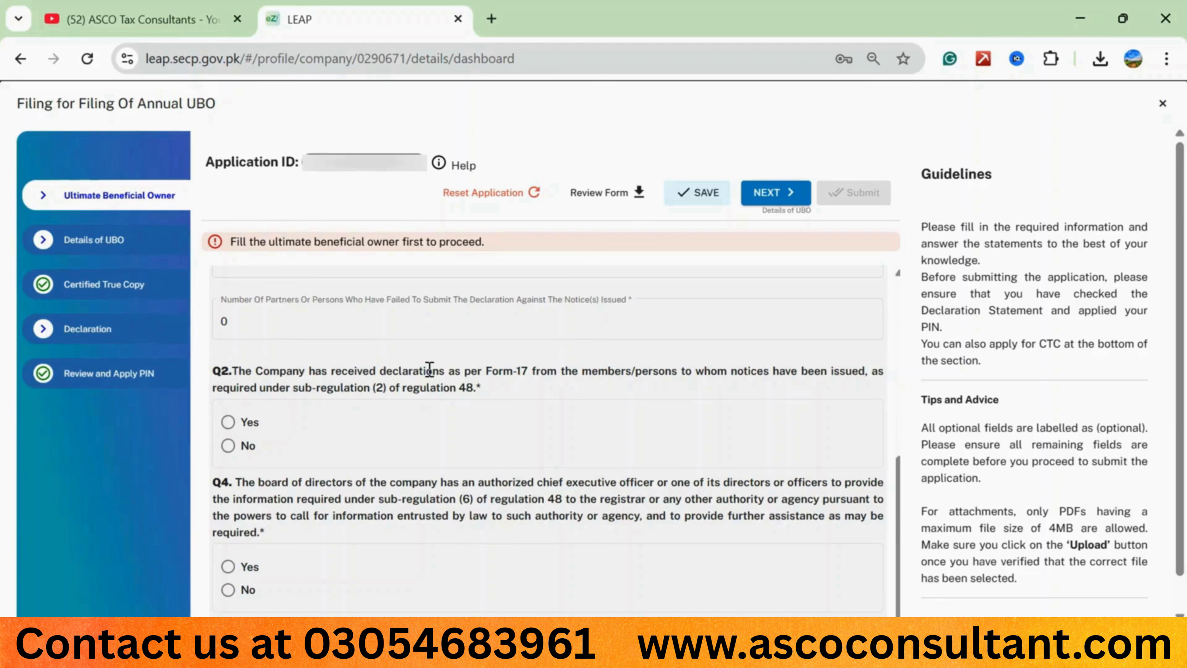
click(240, 425)
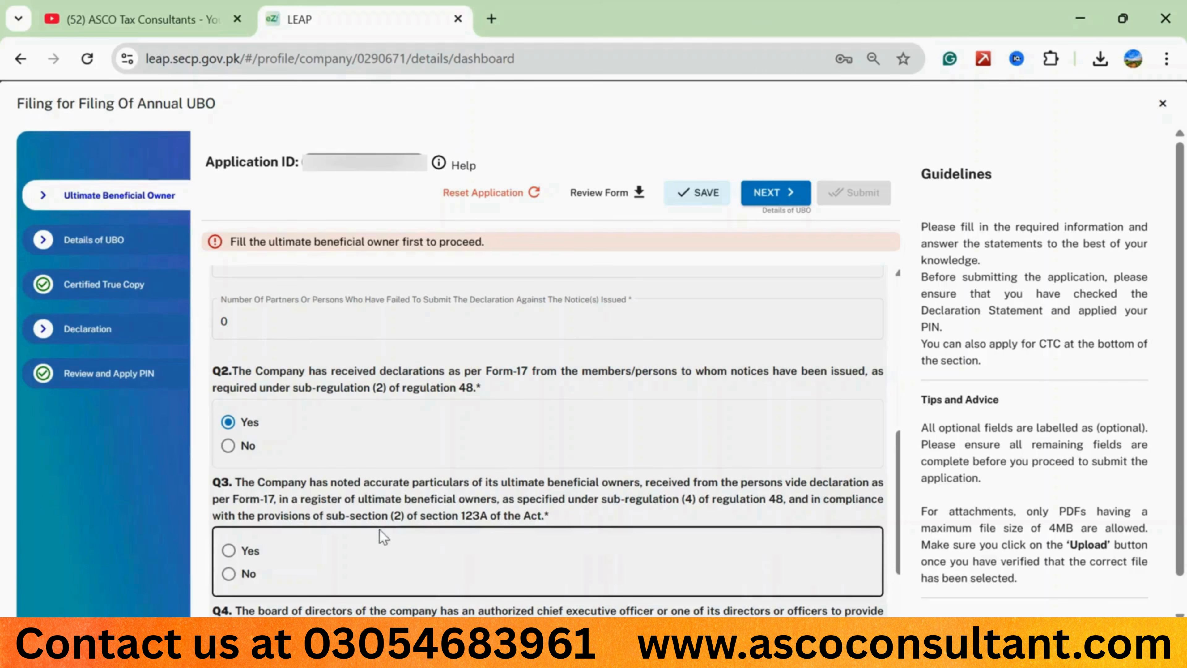
click(228, 551)
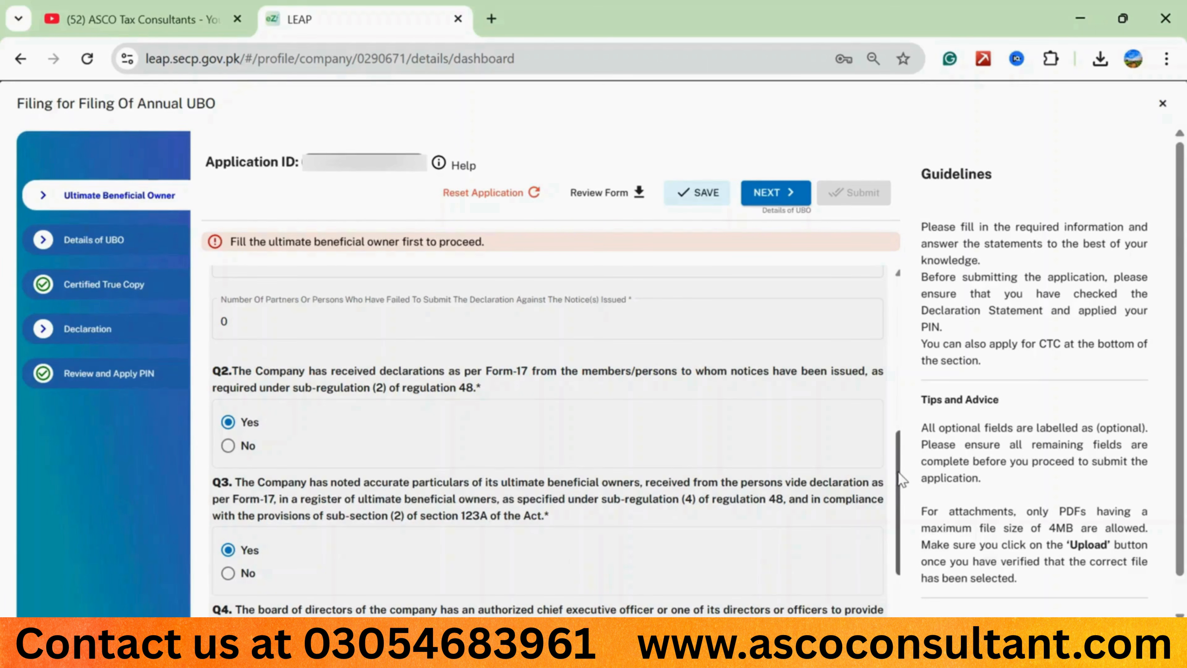
scroll(902, 479, down, 3)
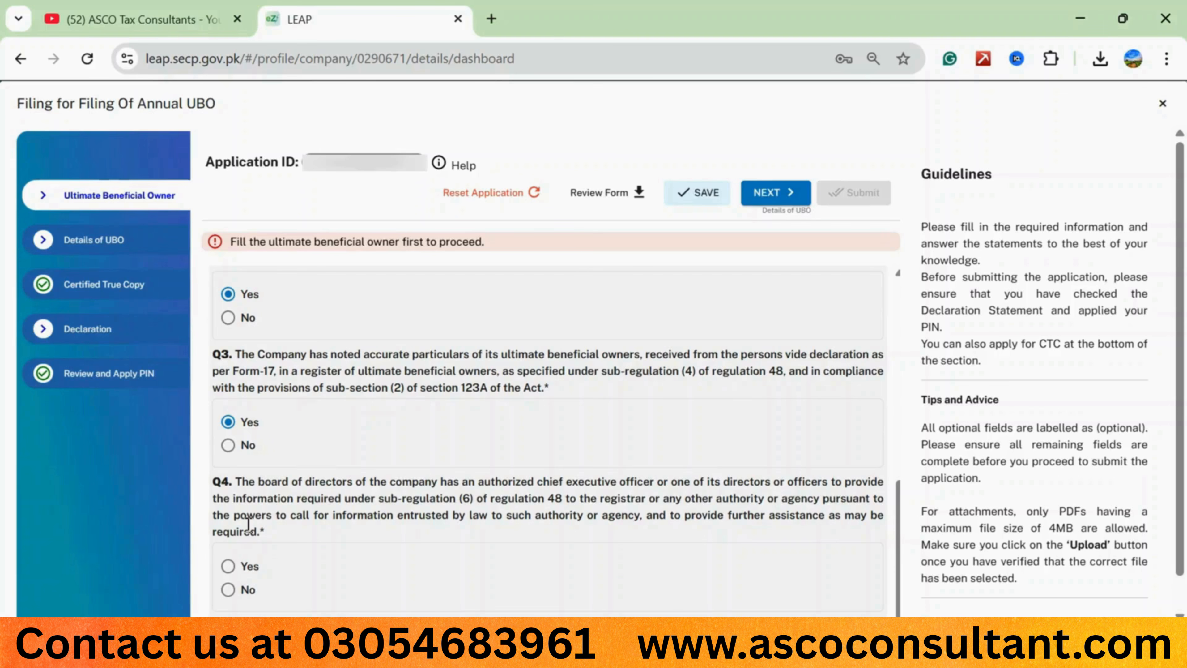
Step: Answer Yes to Q4 on the authorized officer and nominate the Subscriber, Director, Chief Executive as the company's officer
click(229, 567)
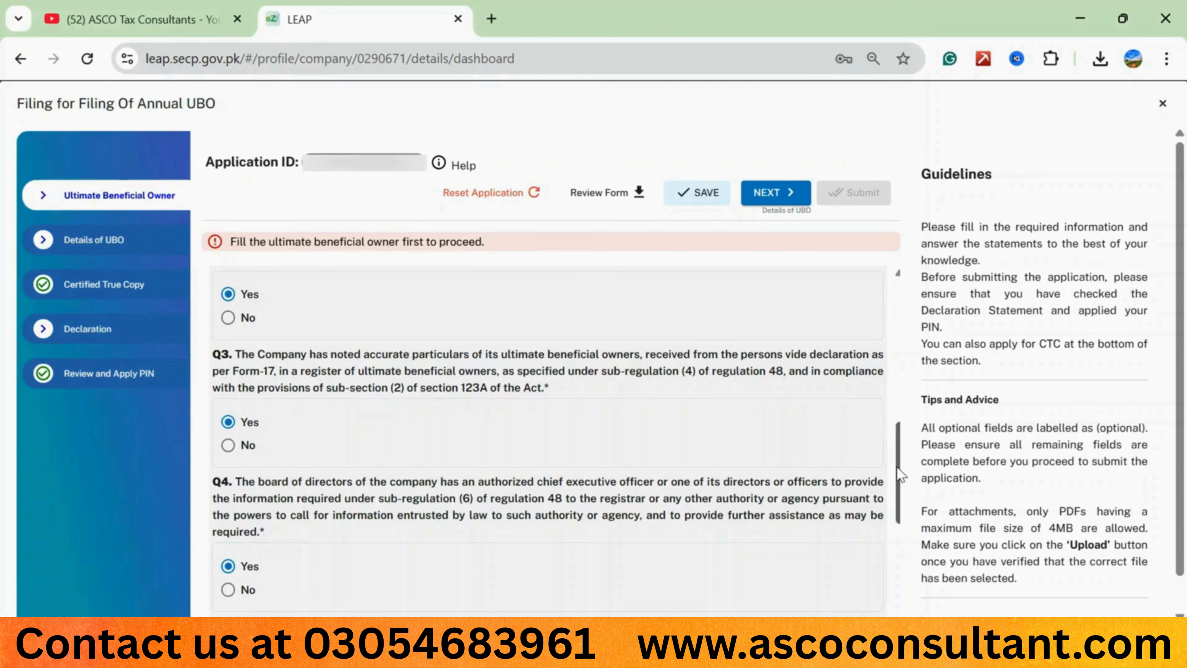
scroll(900, 474, down, 7)
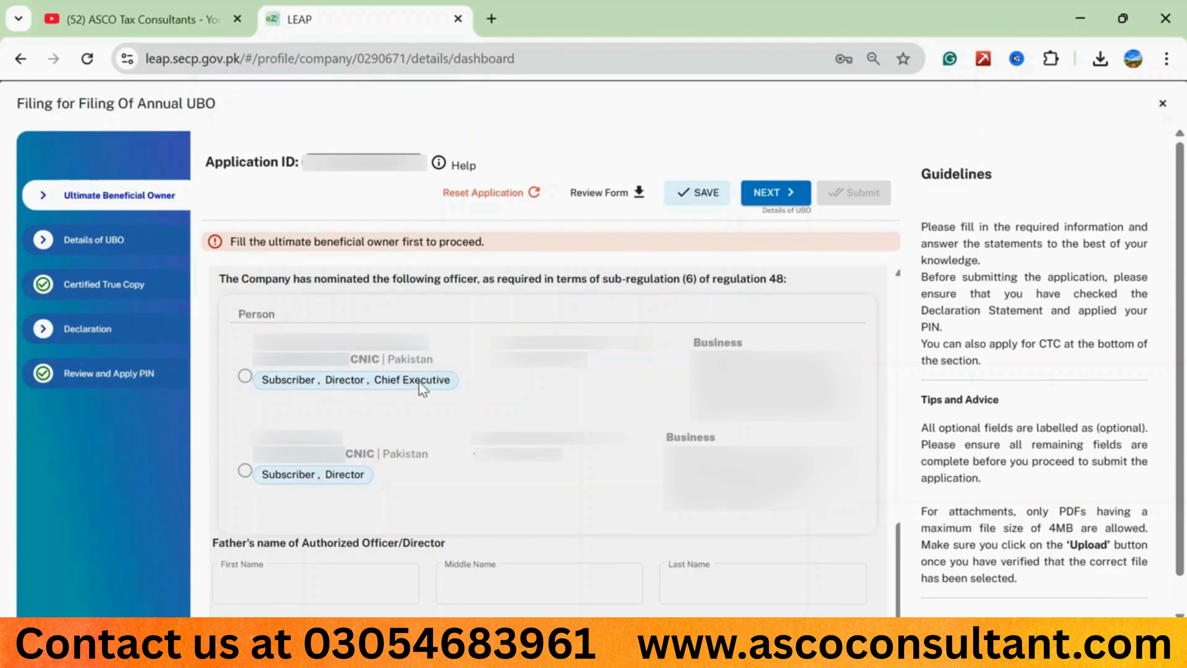
click(245, 377)
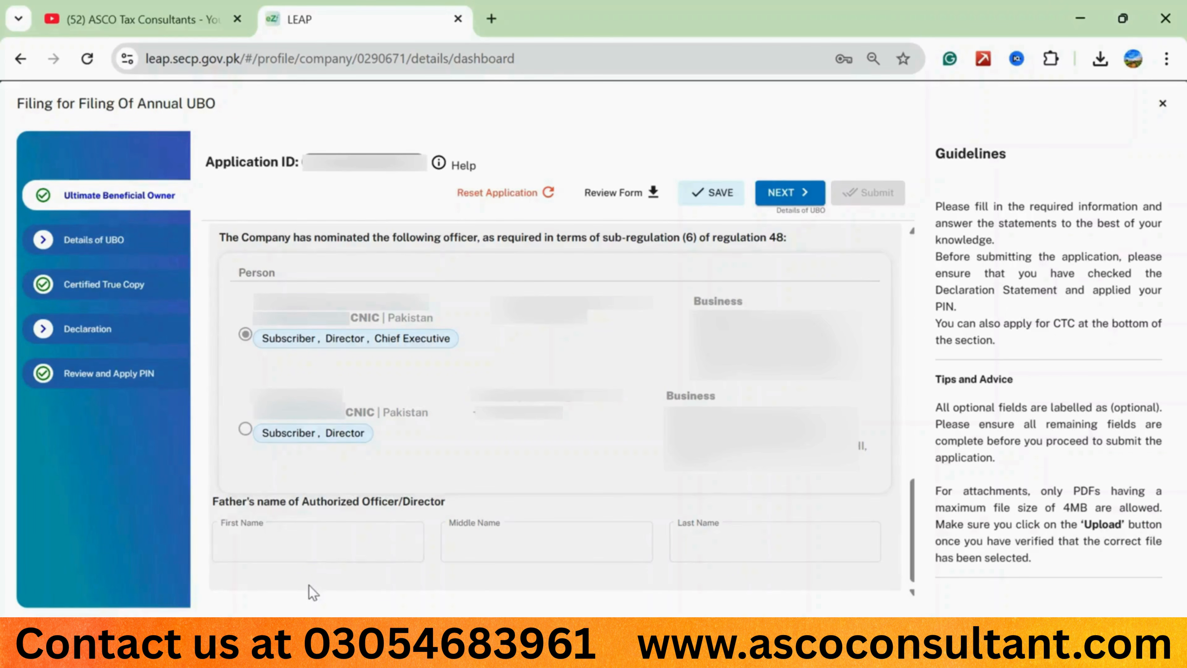
Step: Enter the first and last name of the authorized officer's father
click(493, 539)
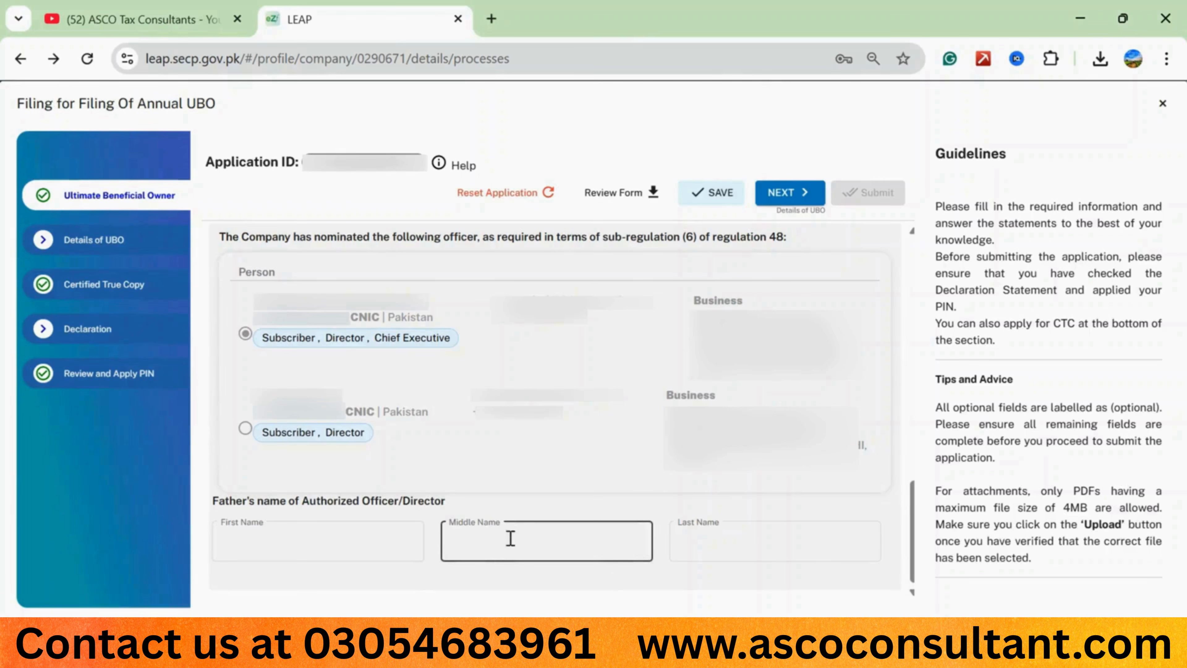
click(310, 545)
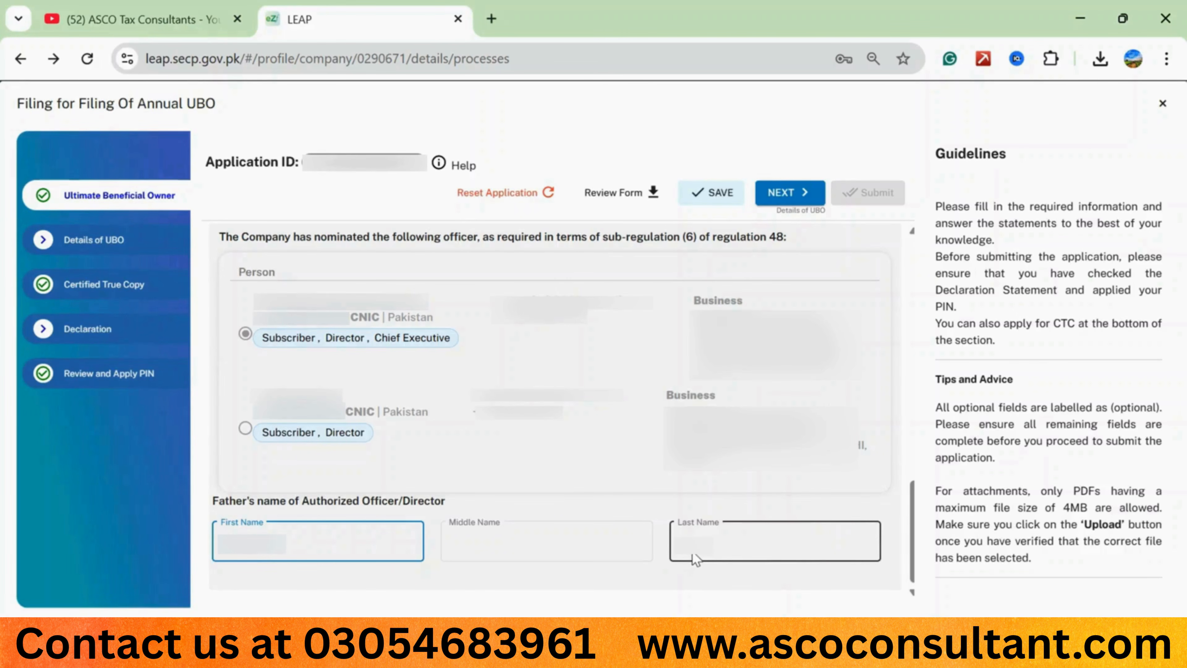
click(568, 505)
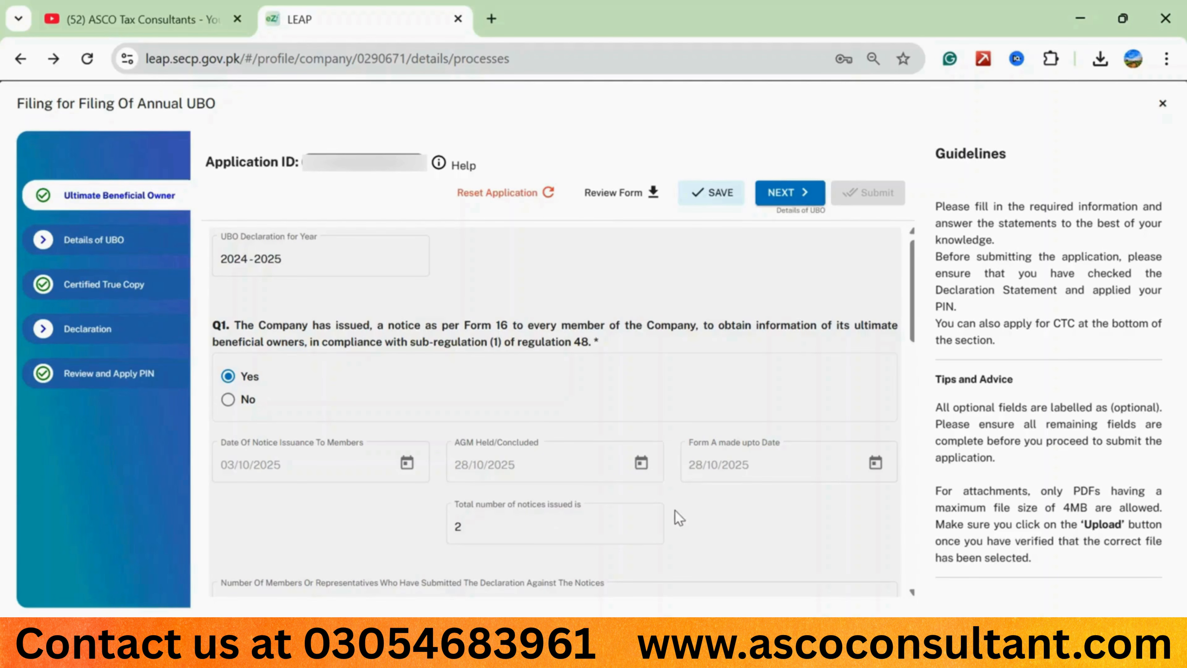
Step: Review the notice counts, the Q2 to Q4 answers, the nominated officer and the father's name in the Ultimate Beneficial Owner section
scroll(678, 514, down, 5)
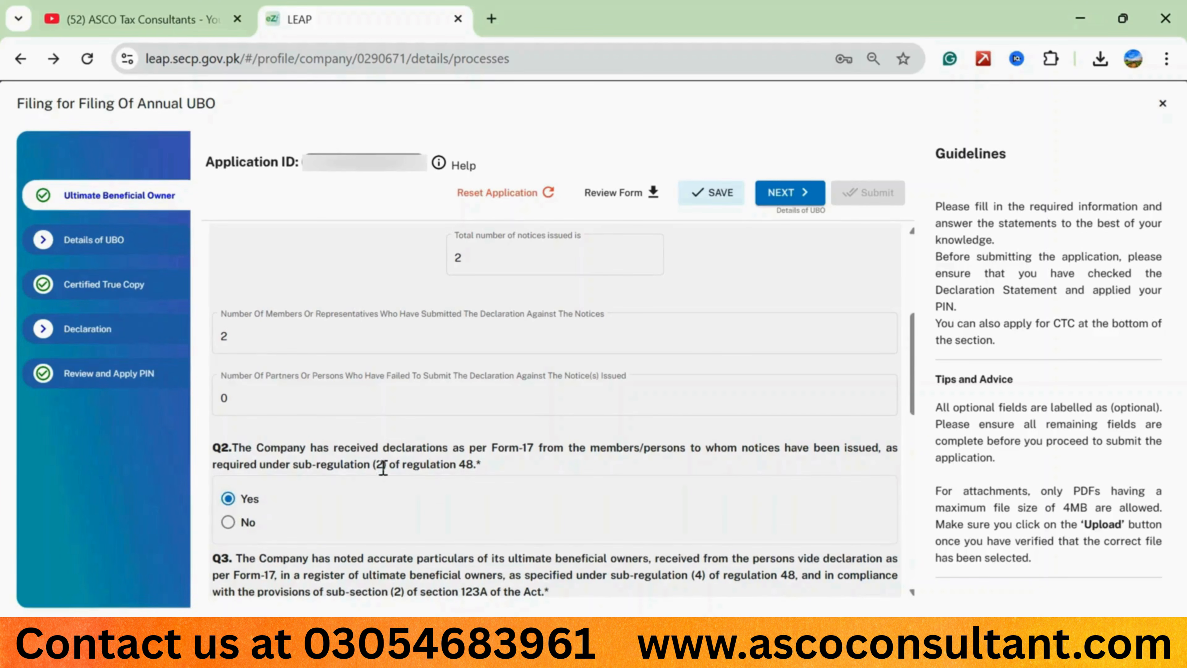
scroll(383, 468, down, 5)
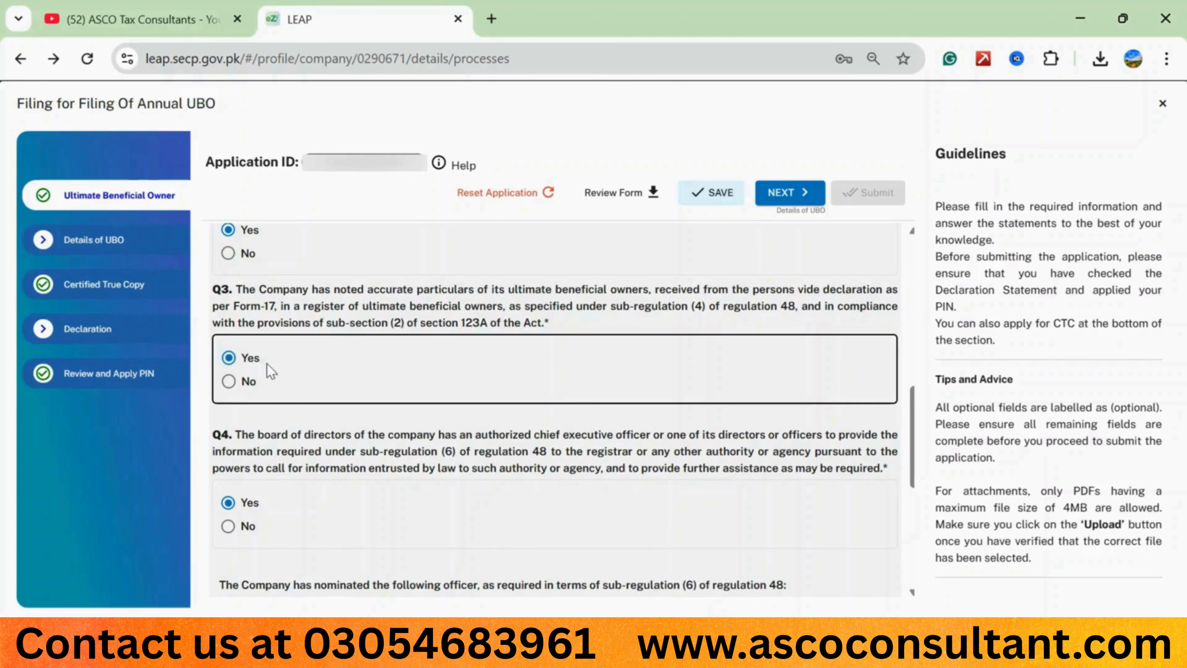
click(236, 341)
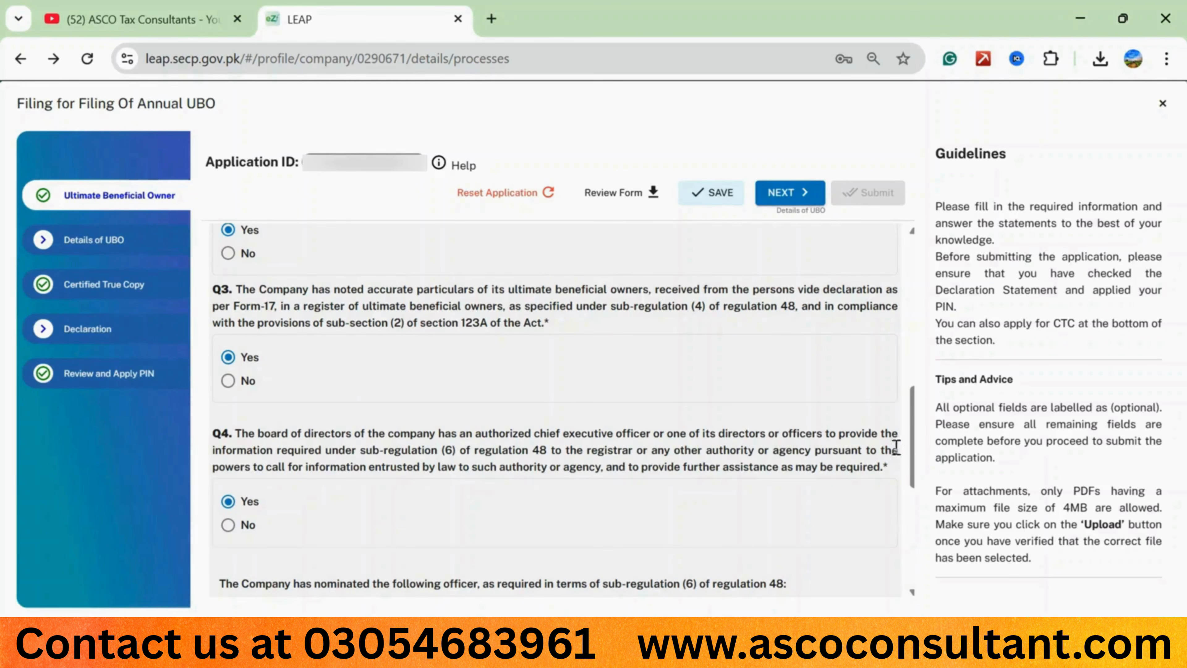
drag(912, 426, 912, 515)
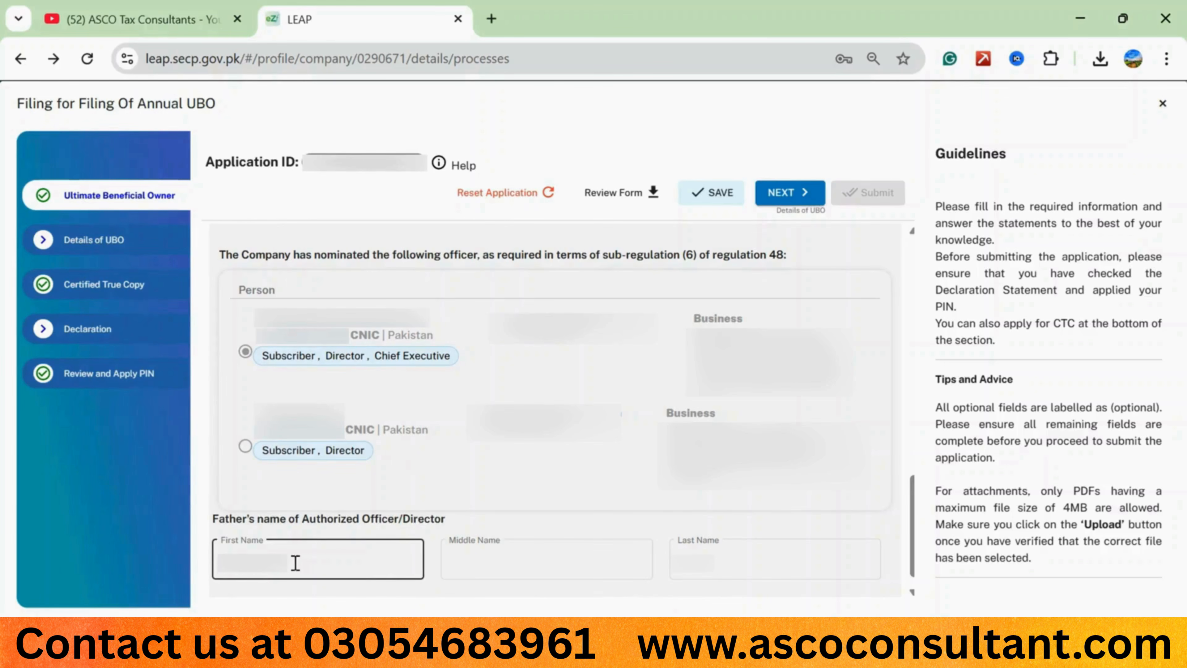
click(607, 559)
click(714, 560)
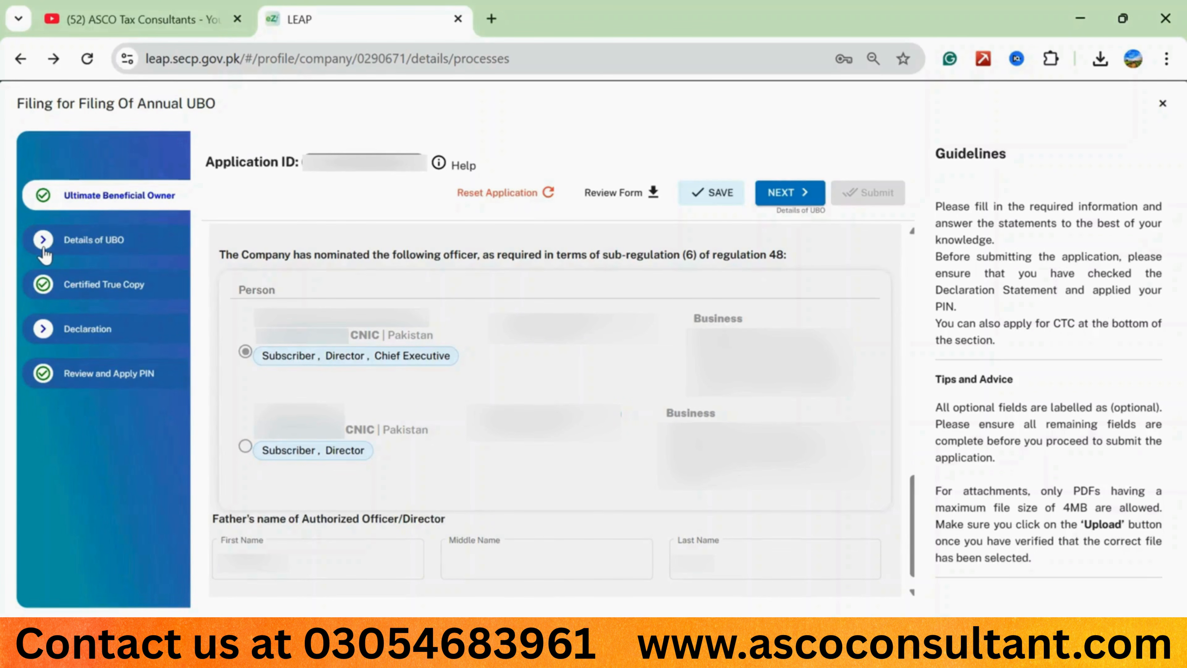
Step: Proceed to Details of UBO, start adding a UBO for the first subscriber, and answer Yes to being the UBO
click(785, 199)
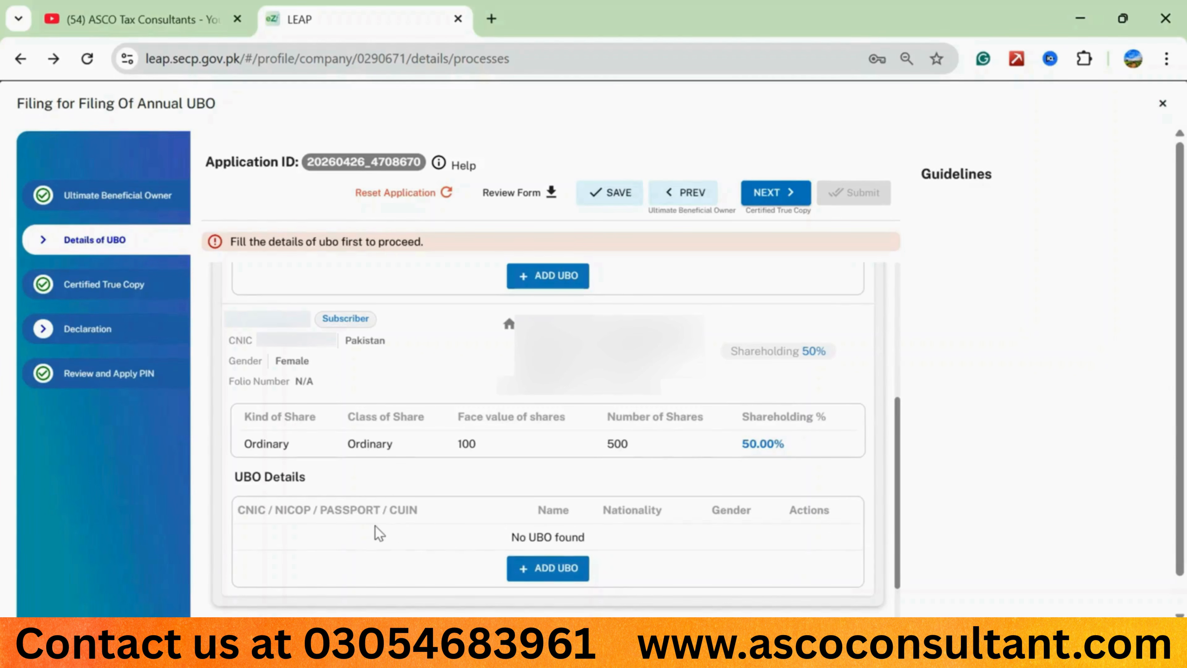
scroll(246, 532, down, 2)
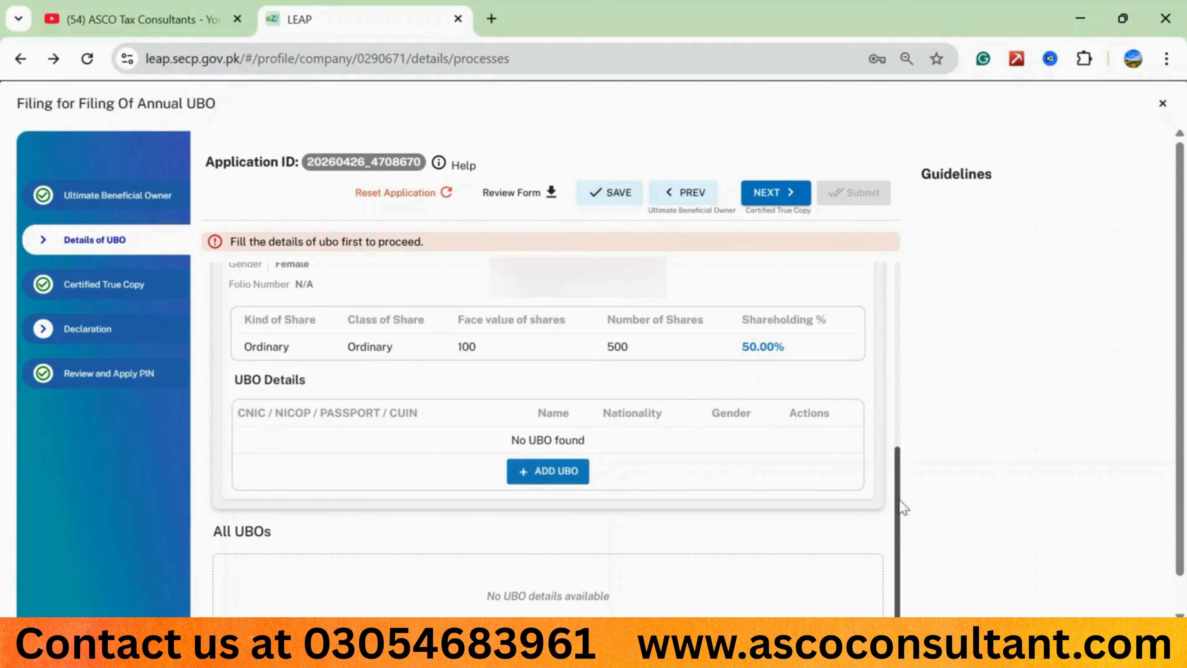
drag(898, 500, 898, 316)
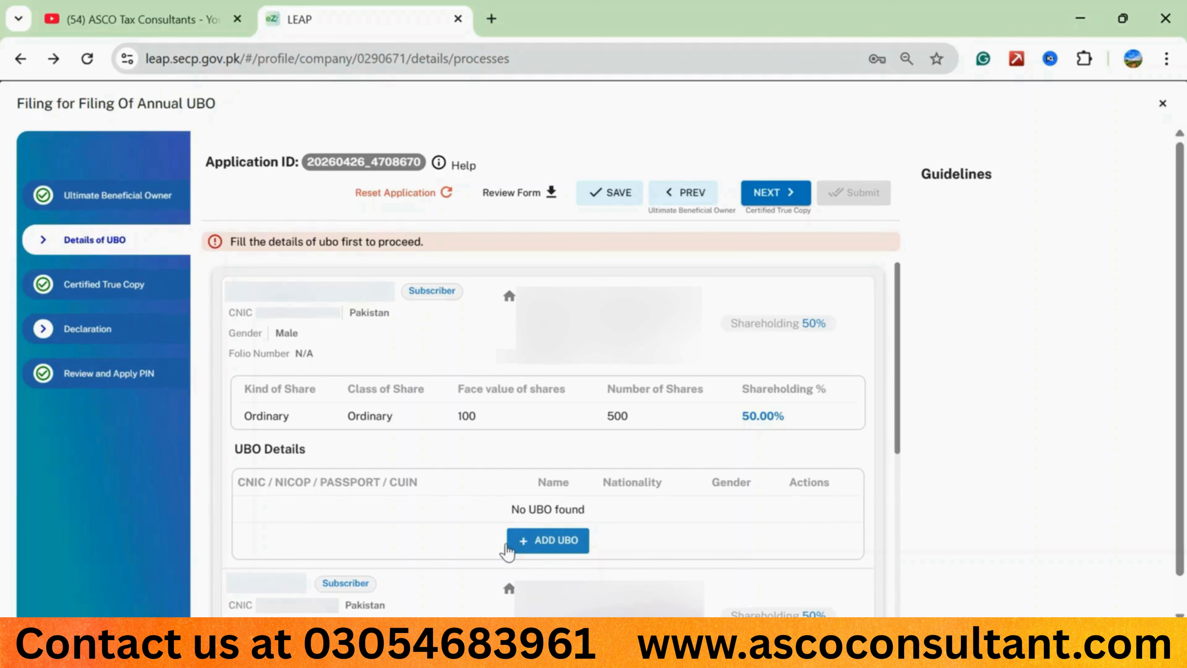
click(530, 545)
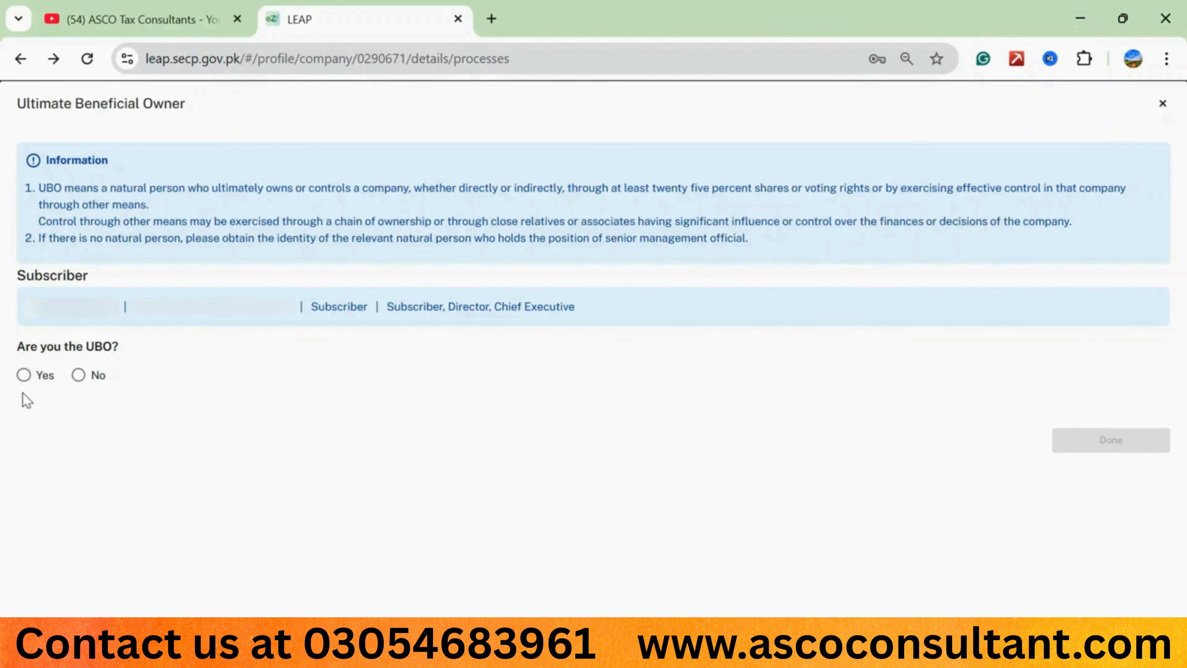
click(23, 377)
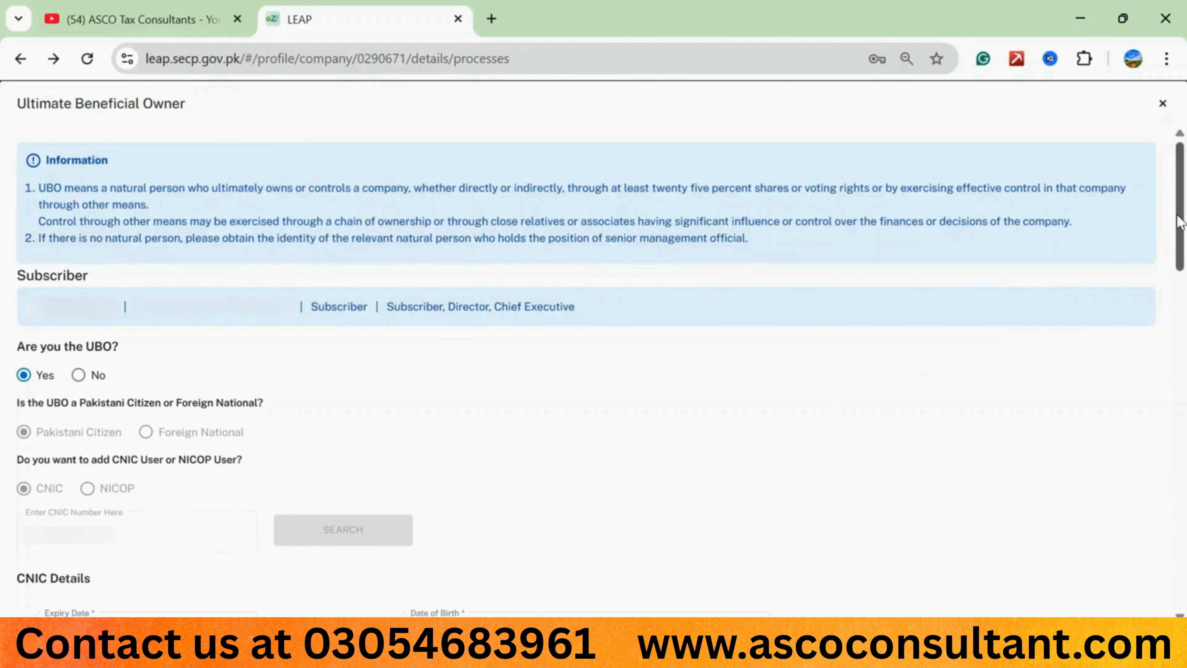
scroll(1180, 220, down, 5)
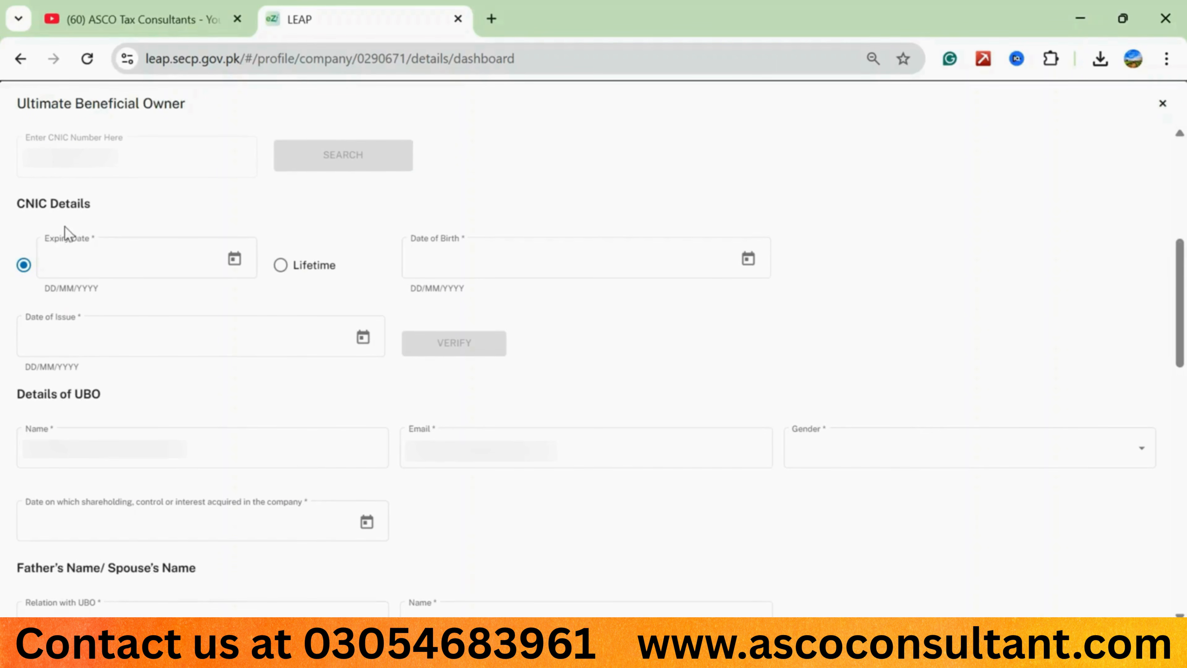
click(51, 247)
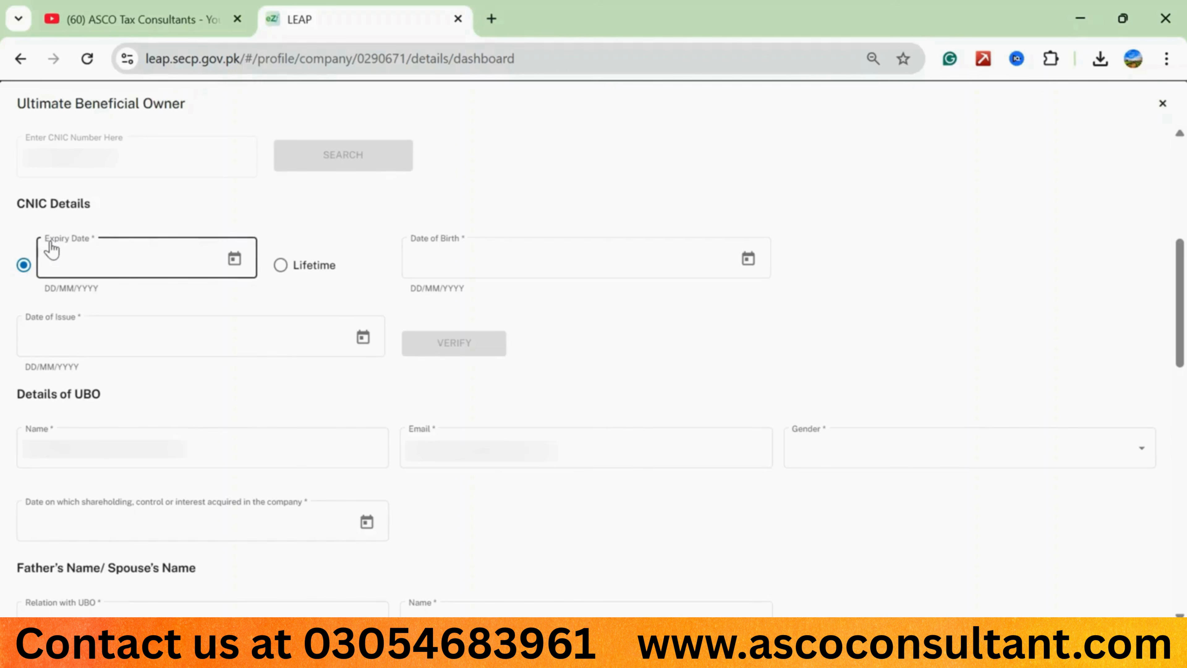
click(425, 247)
click(47, 316)
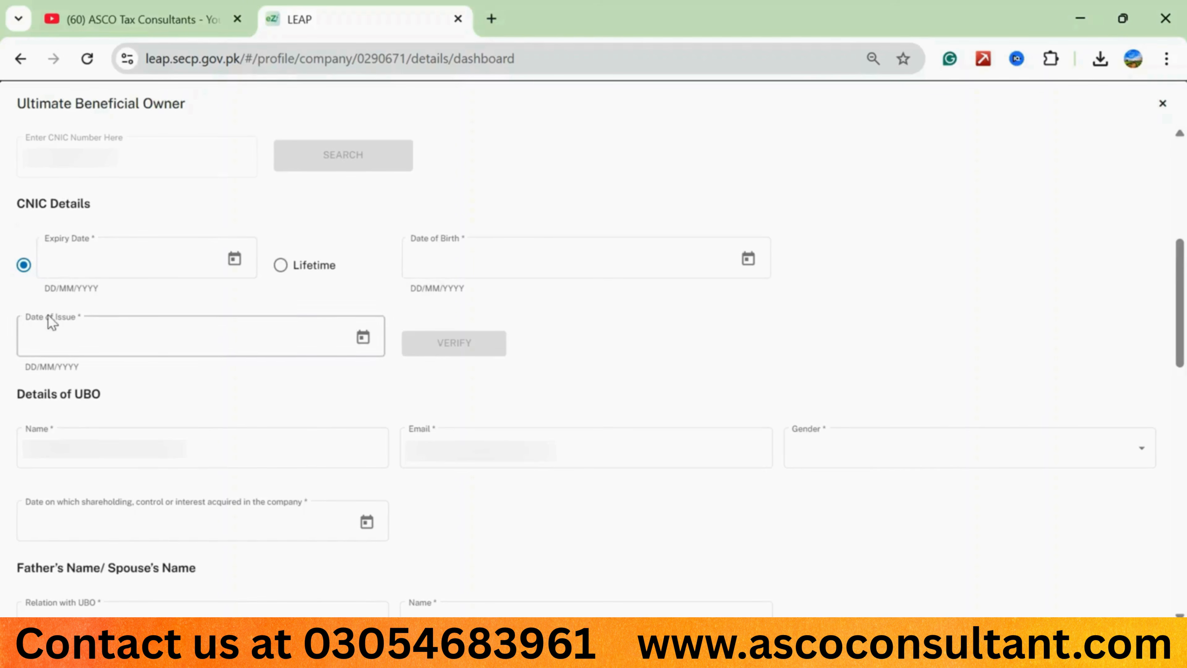
click(69, 244)
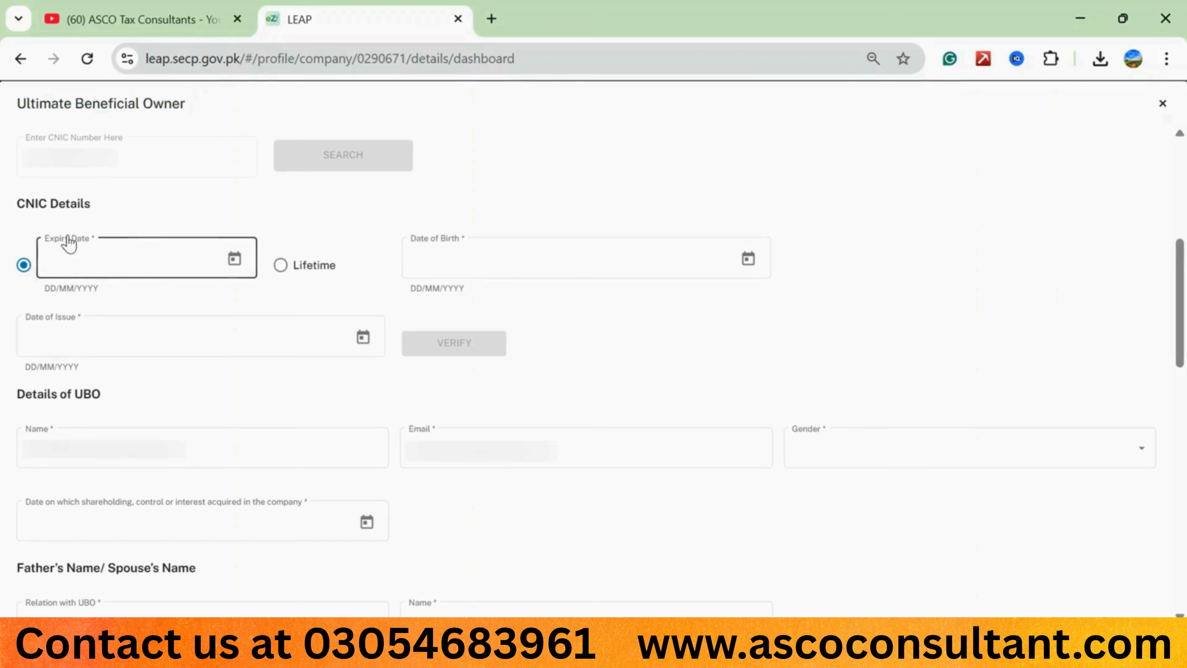
click(55, 319)
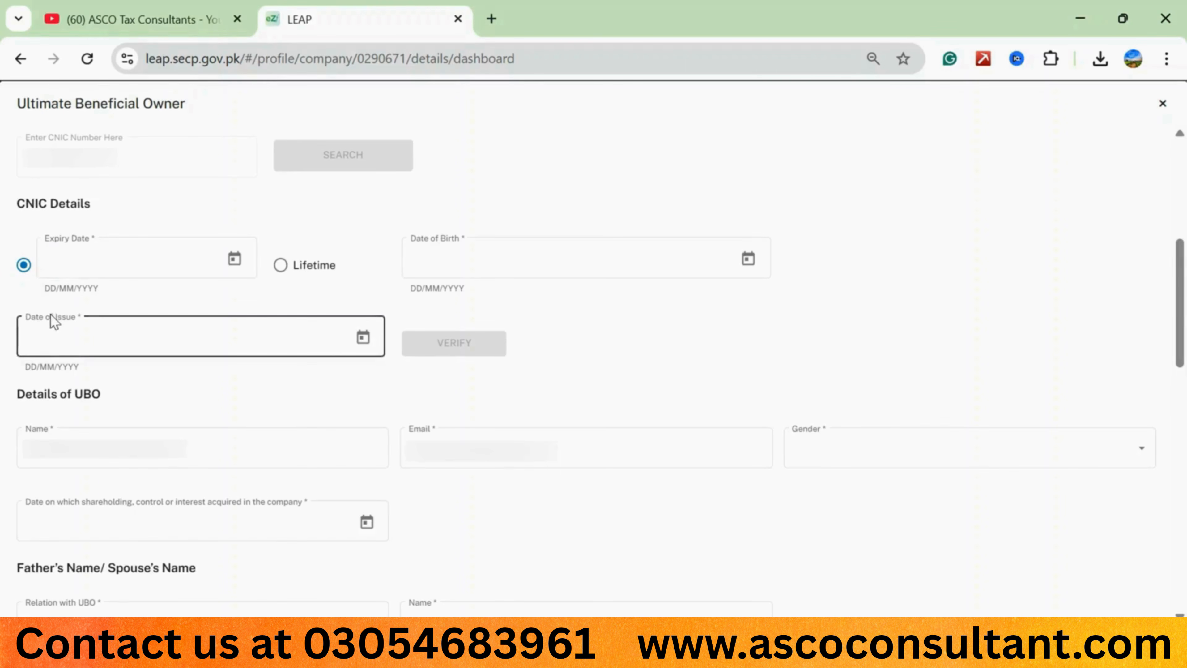
click(426, 253)
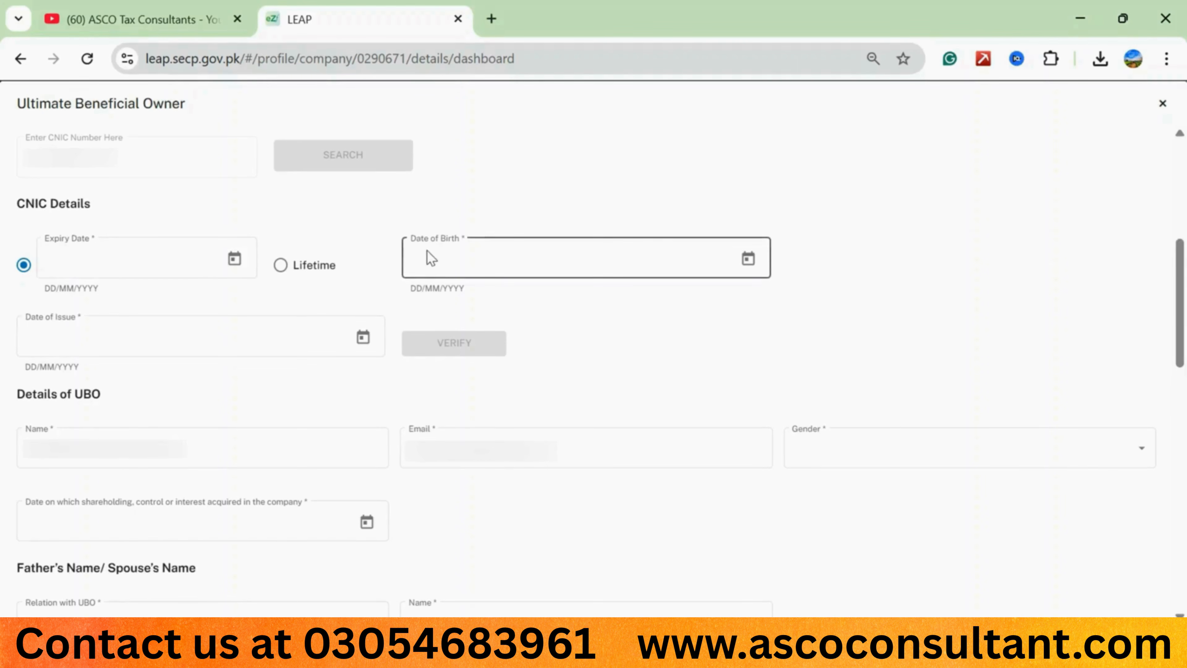
Step: Set the UBO's CNIC expiry date to 21/05/2032
click(111, 261)
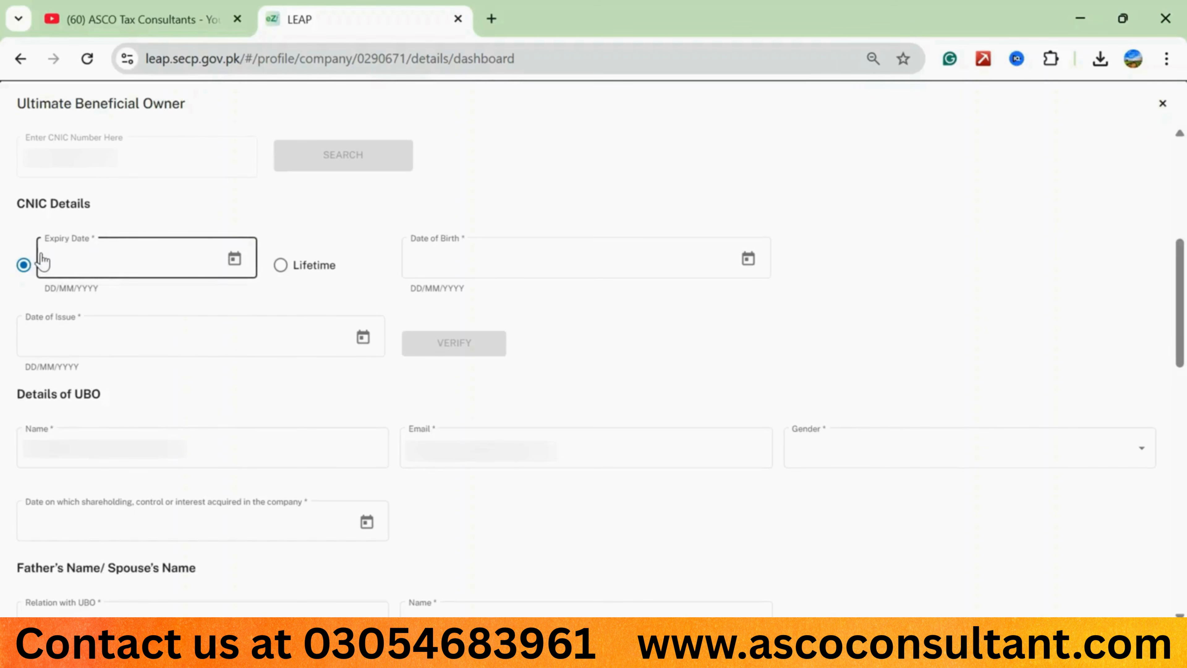
click(235, 259)
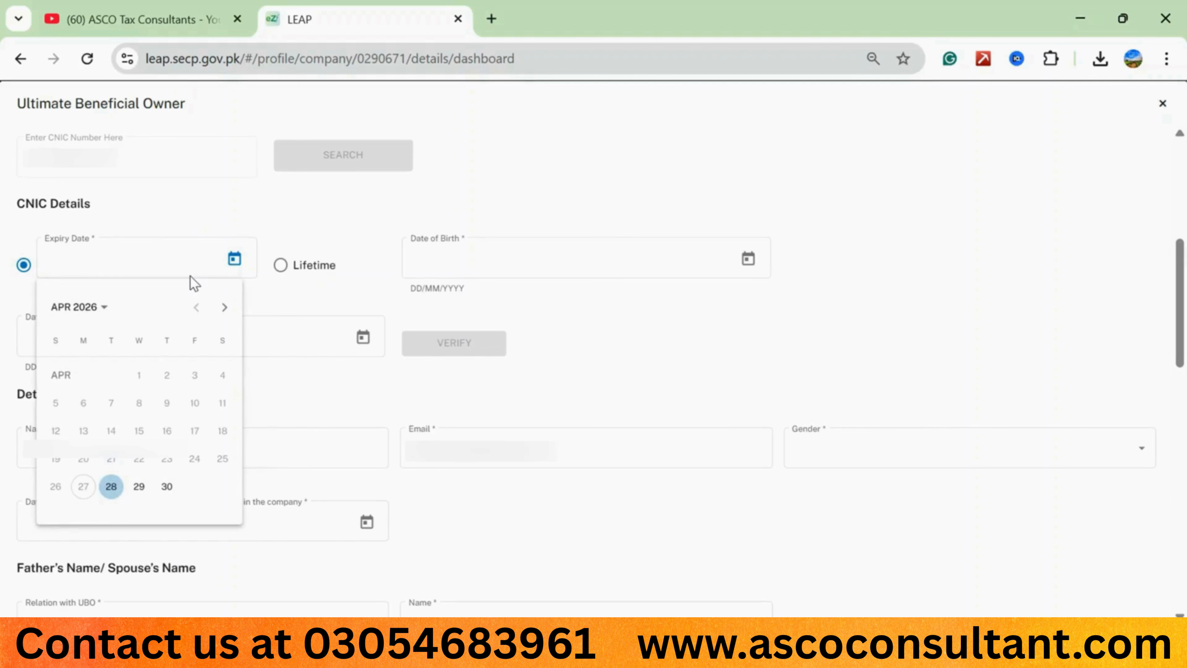
click(105, 309)
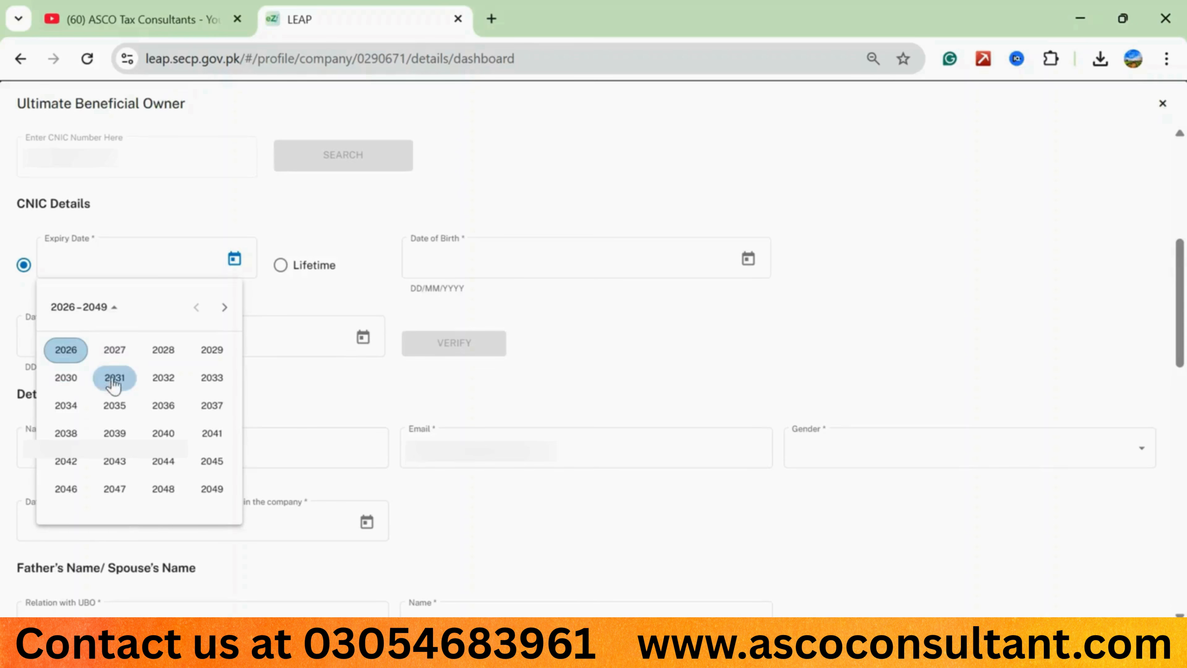
click(165, 379)
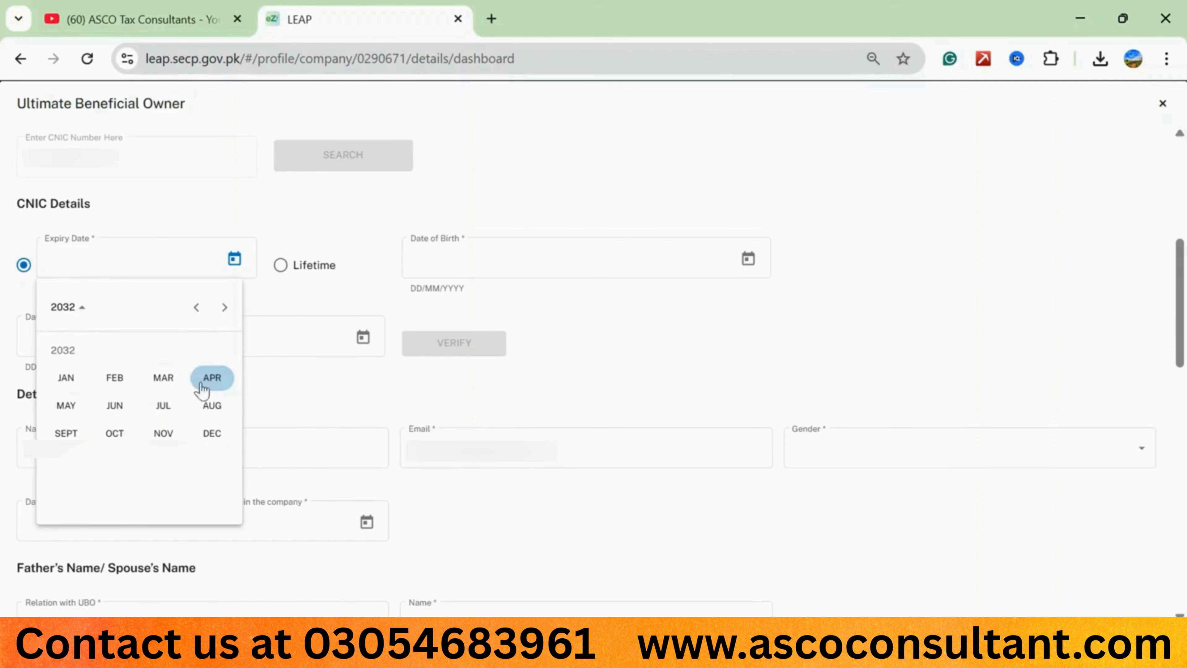
click(65, 409)
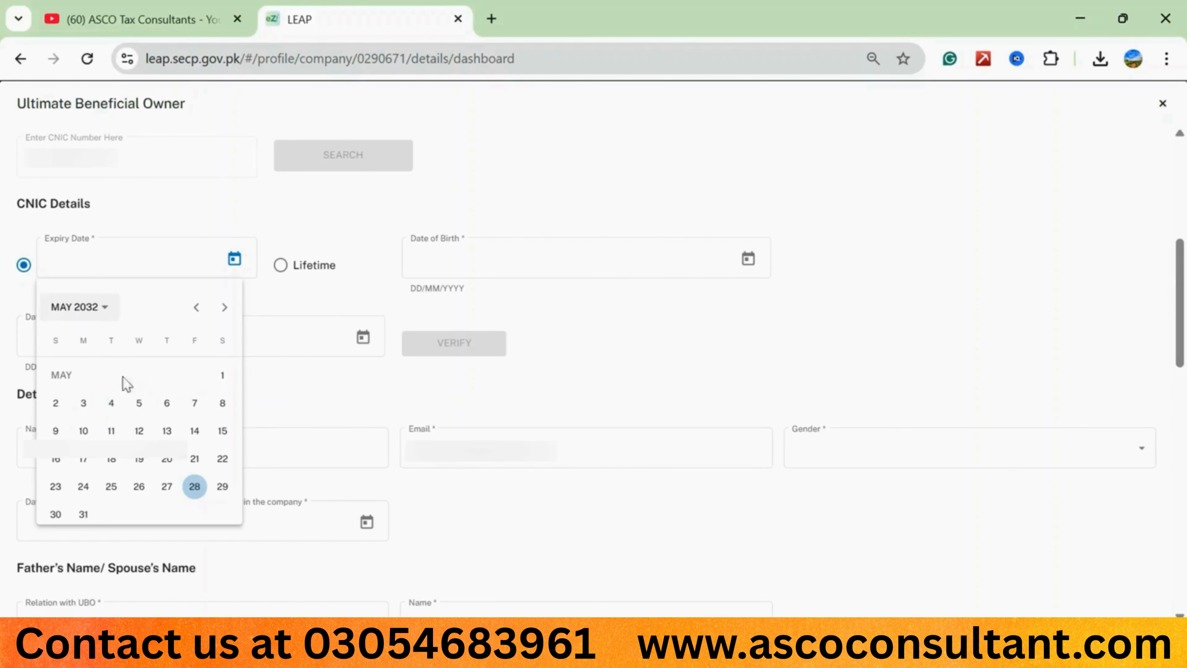
click(193, 463)
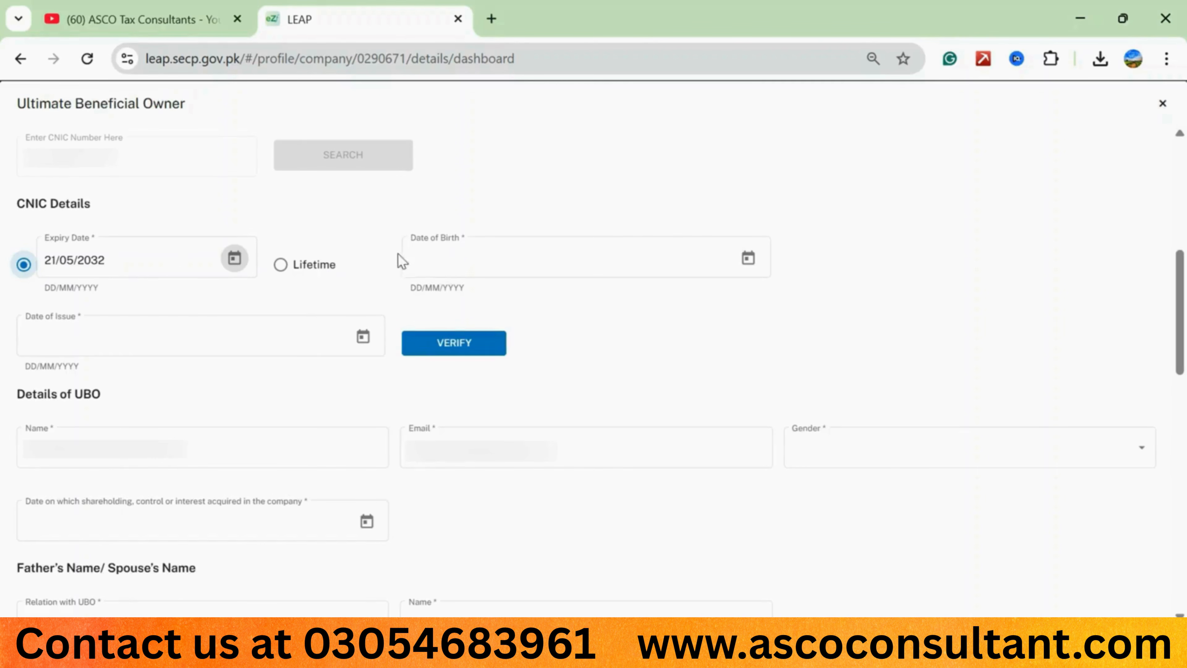
Step: Pick the UBO's date of birth in the CNIC details
click(748, 258)
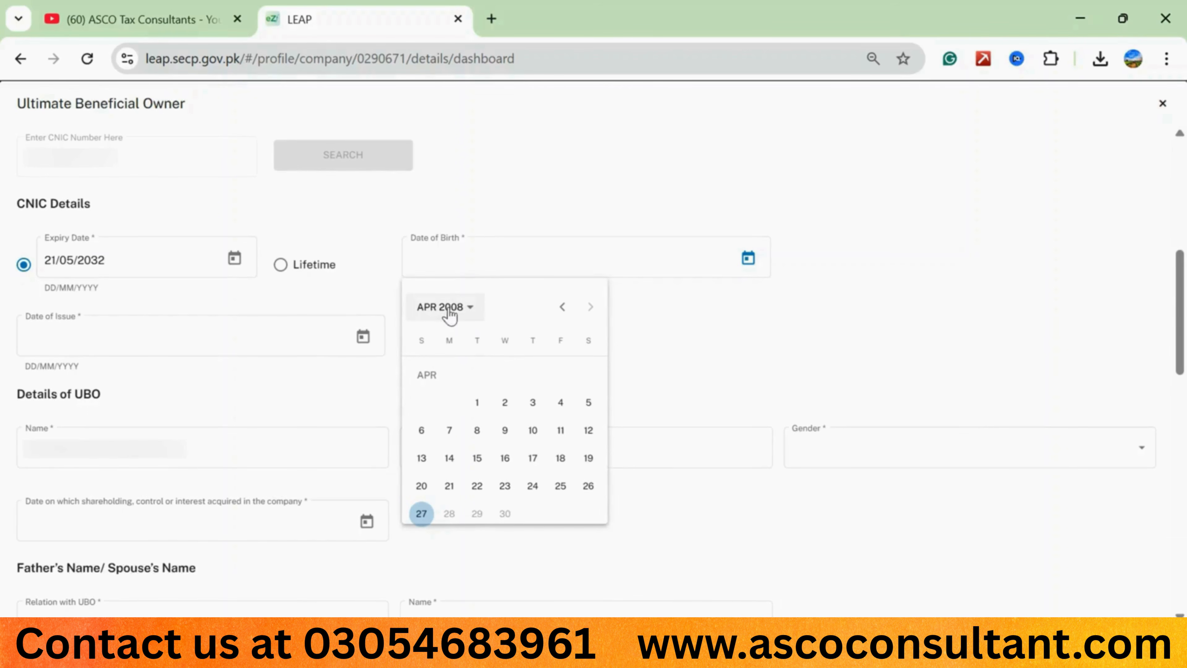
click(471, 308)
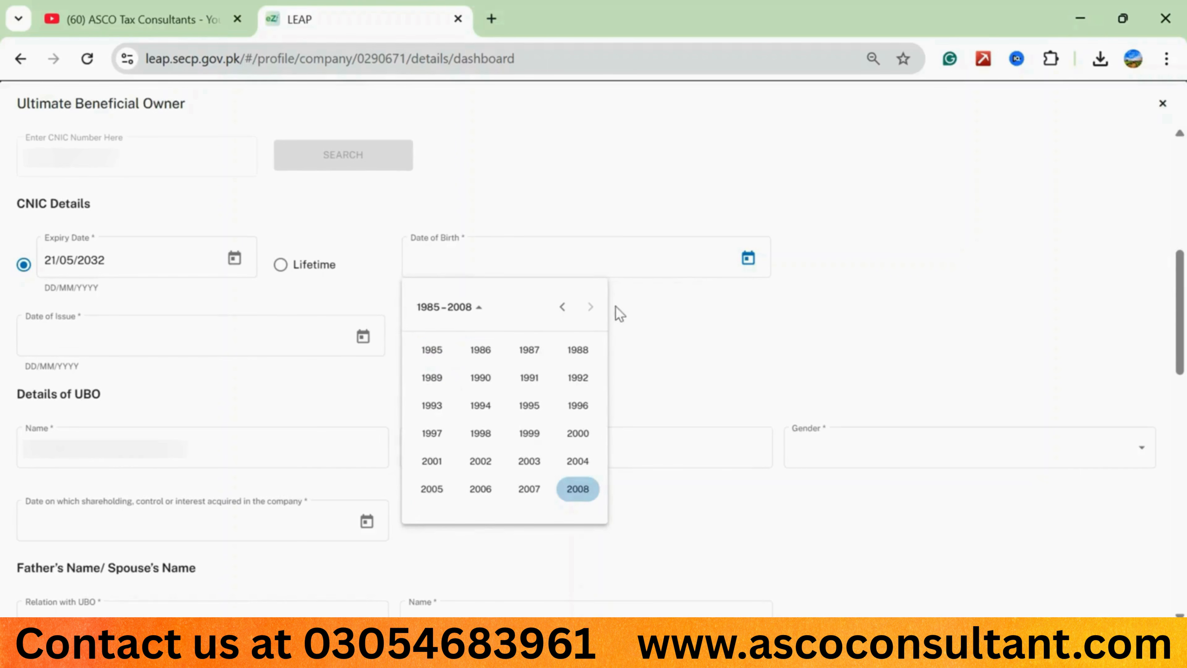
click(562, 306)
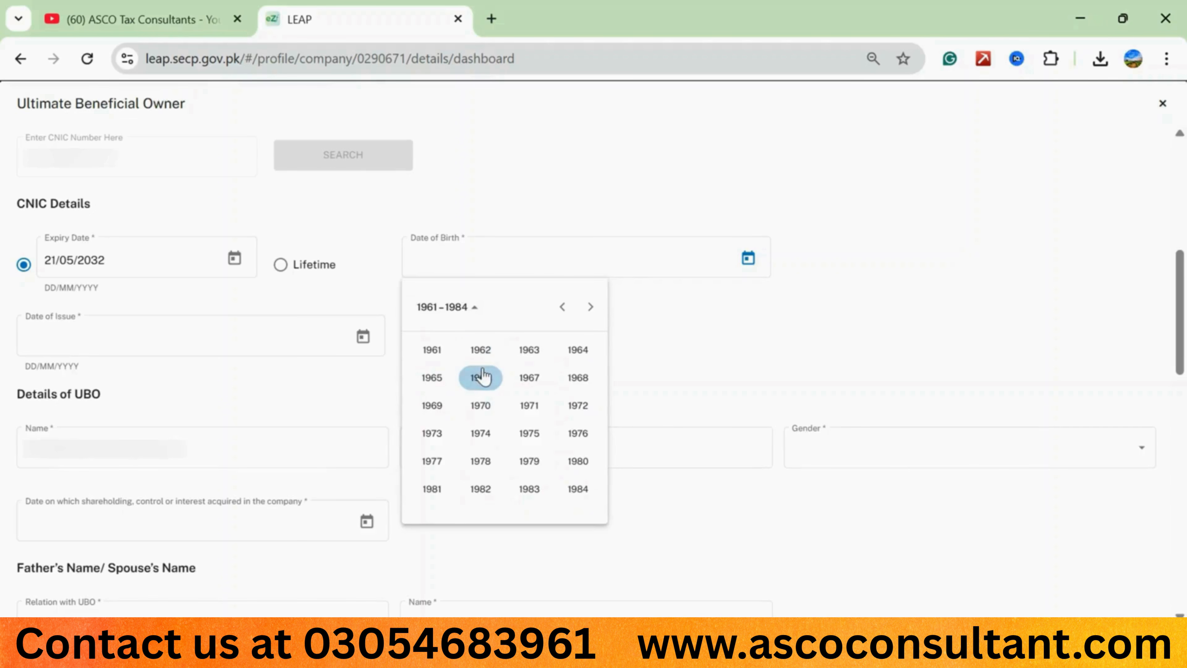
click(589, 309)
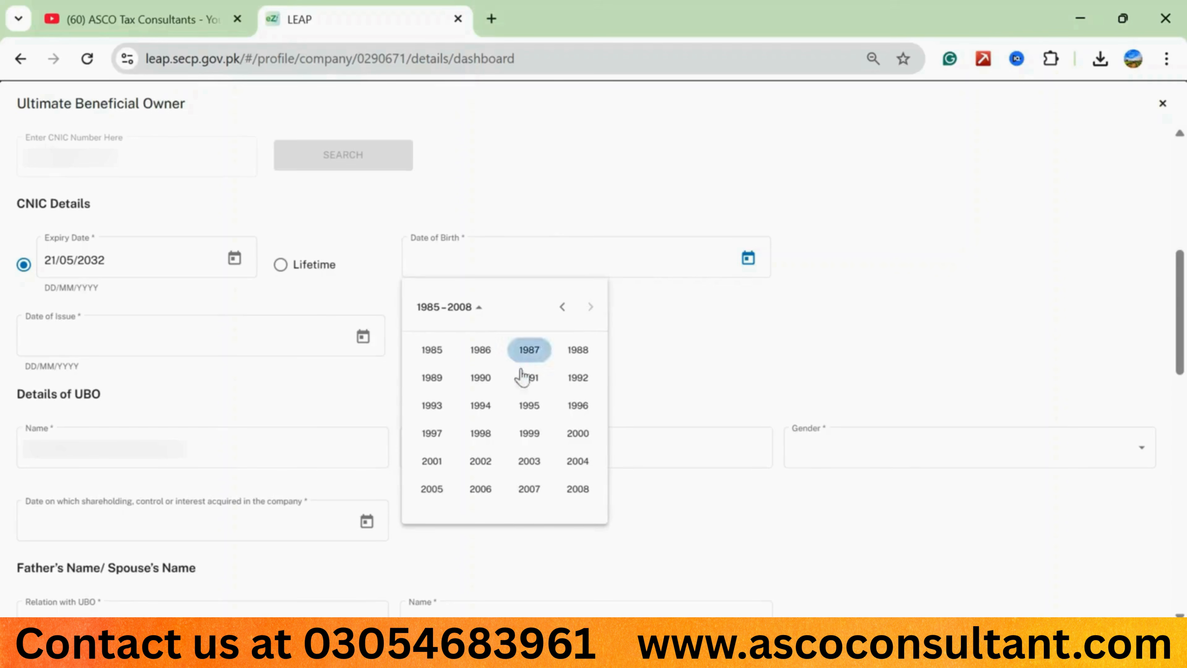
click(434, 356)
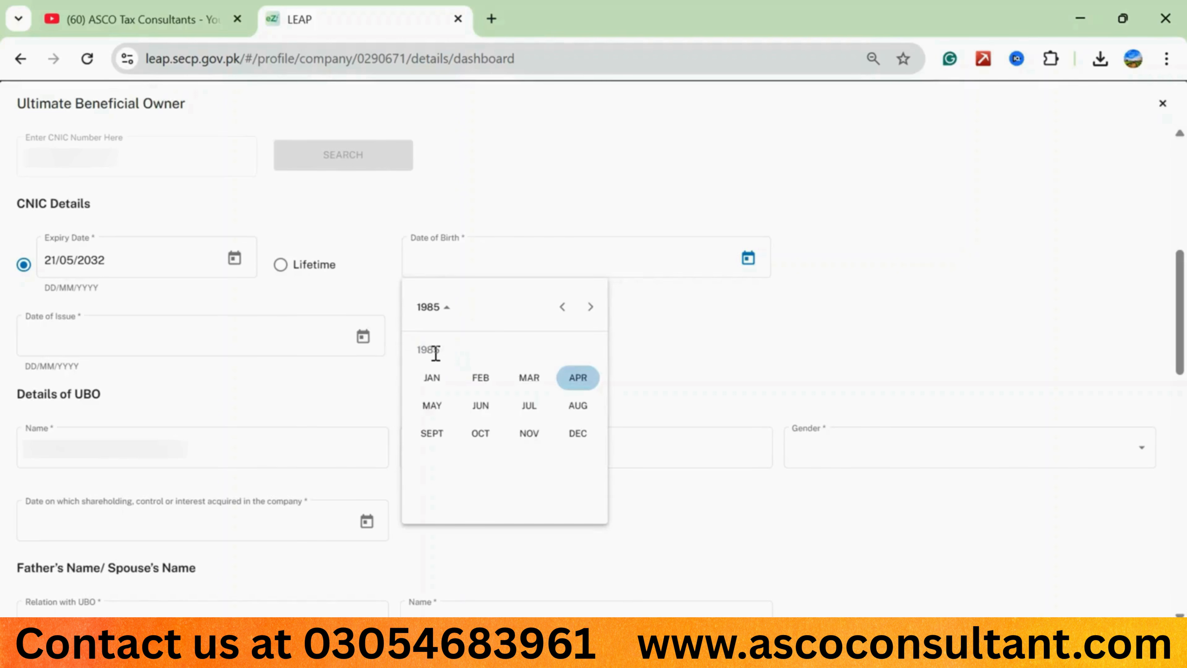
click(436, 408)
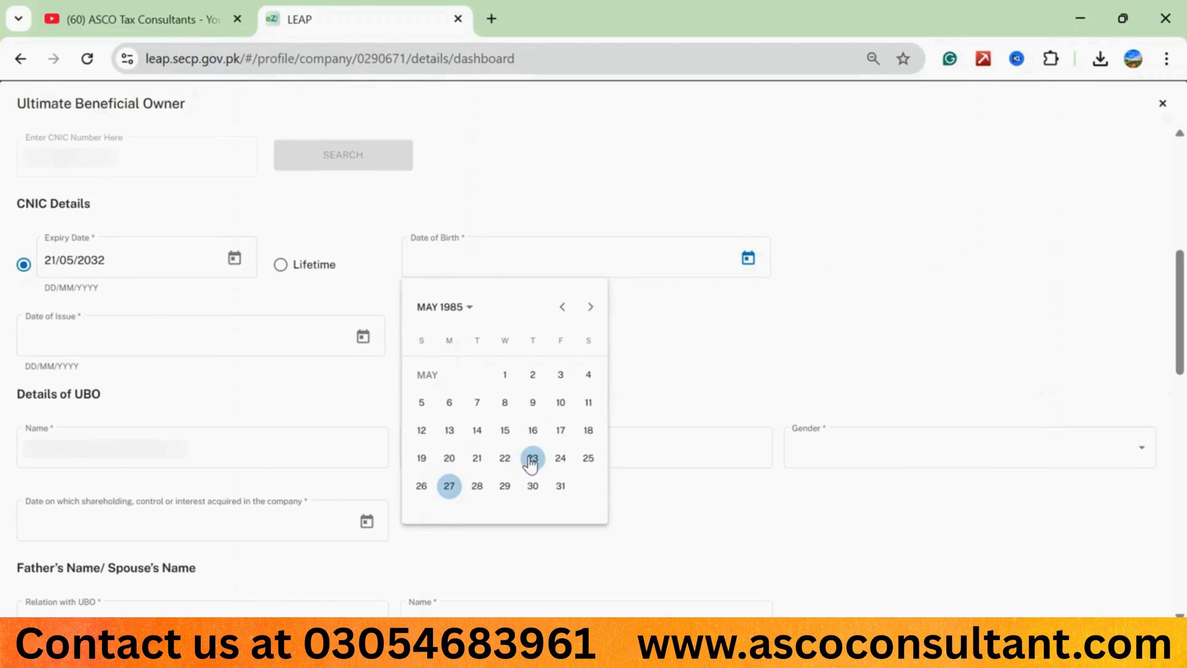
click(532, 458)
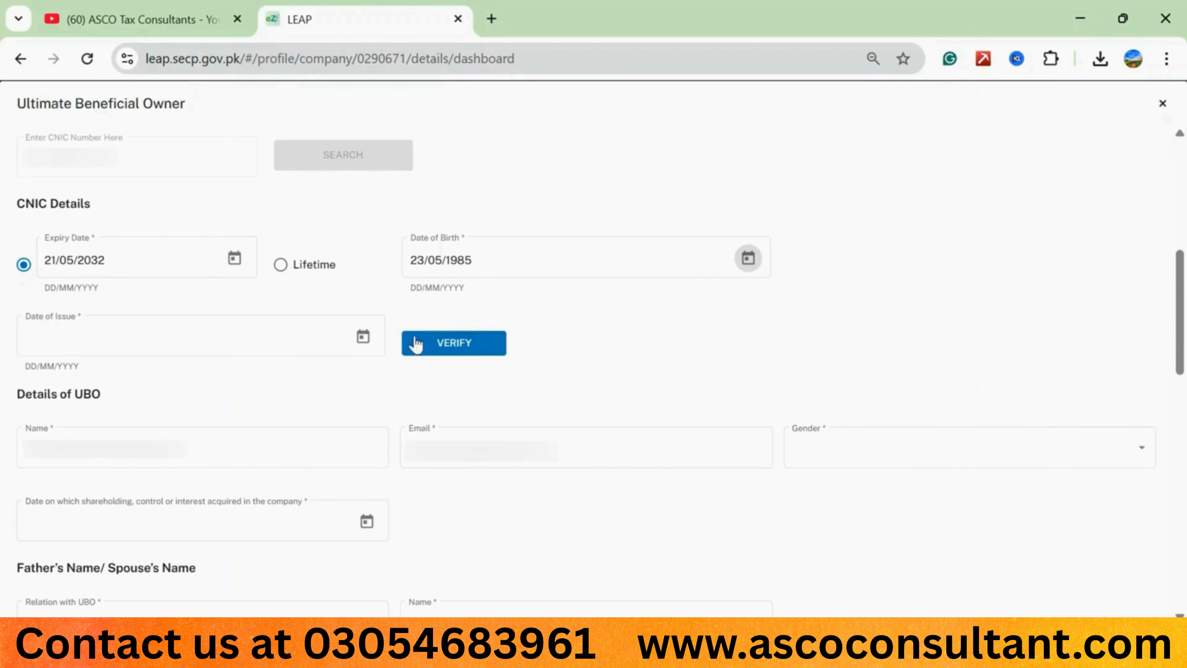
Step: Set the UBO's CNIC date of issue to 21/05/2022
click(364, 337)
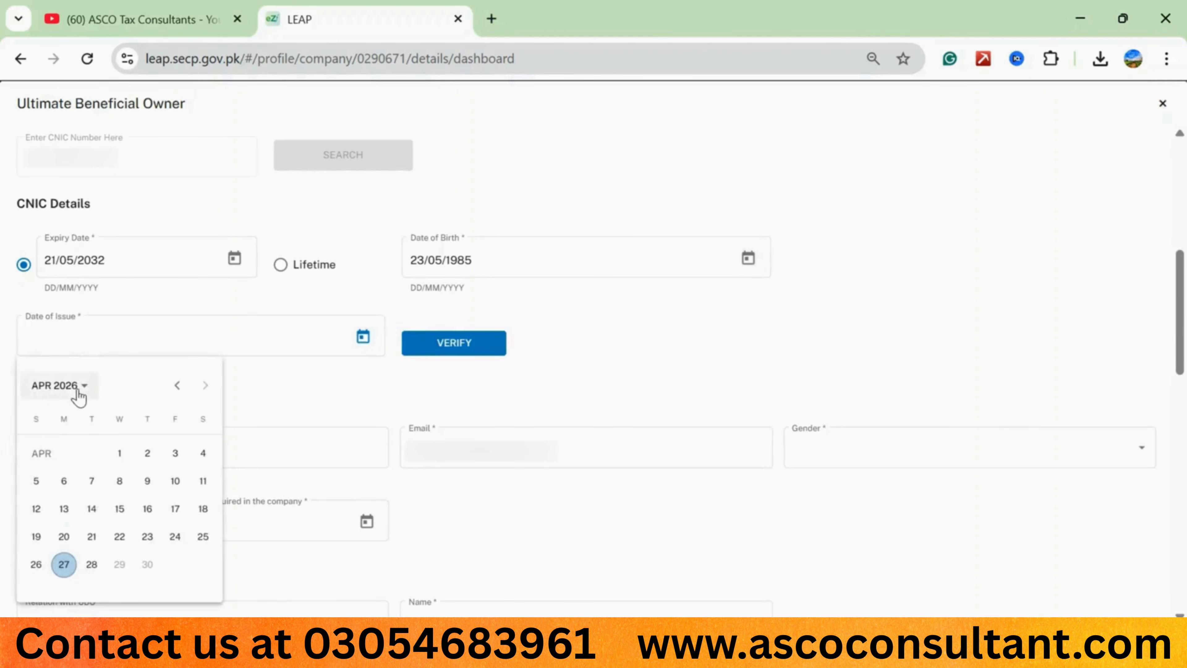
click(87, 386)
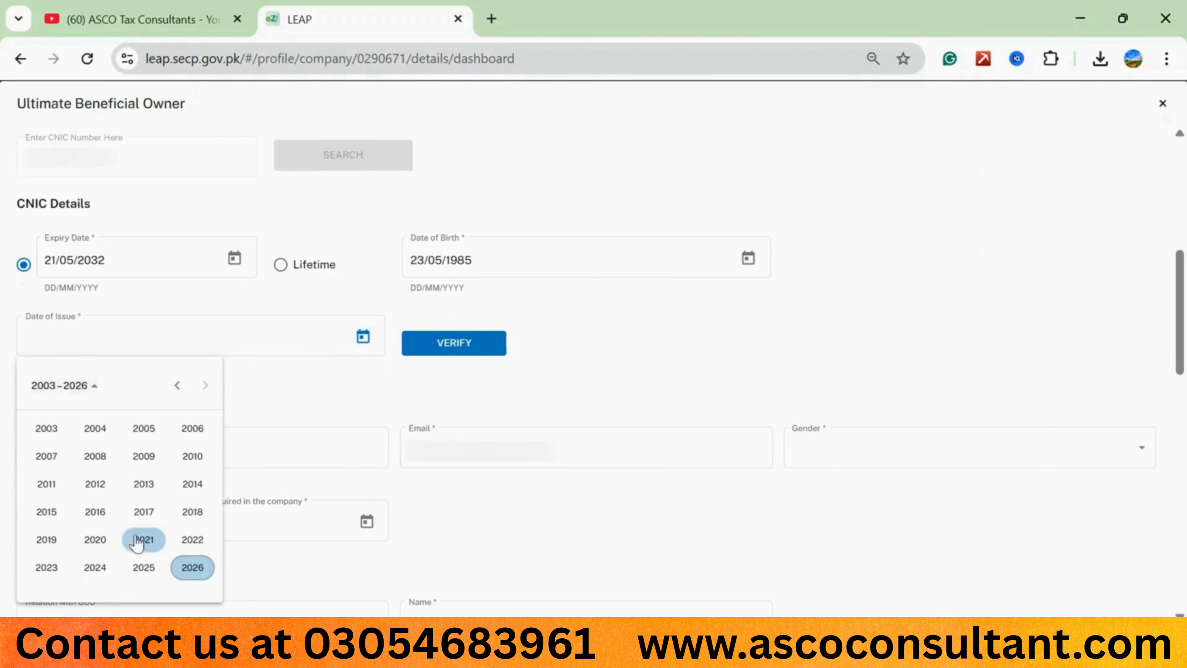
click(192, 540)
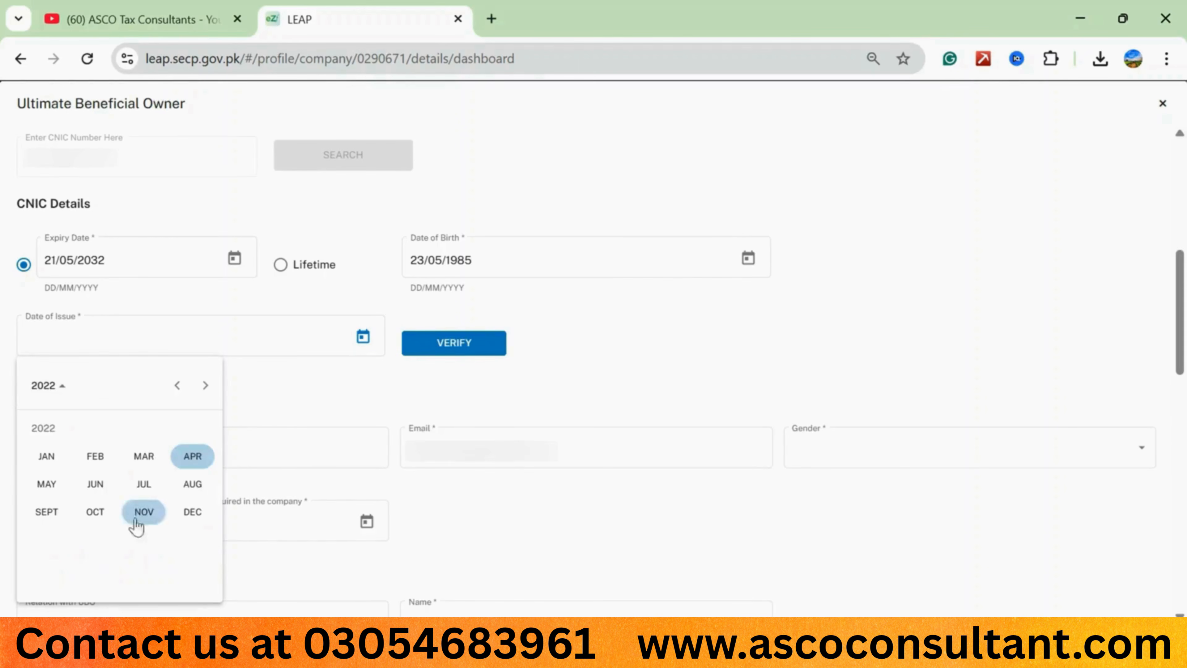
click(51, 484)
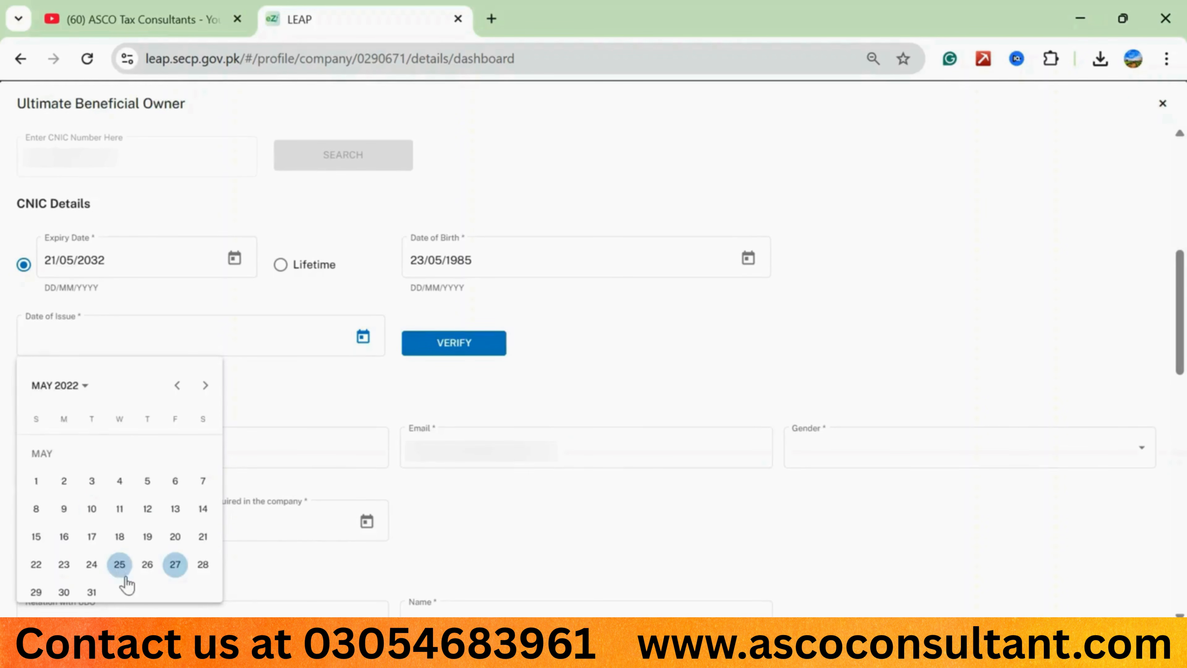
click(203, 537)
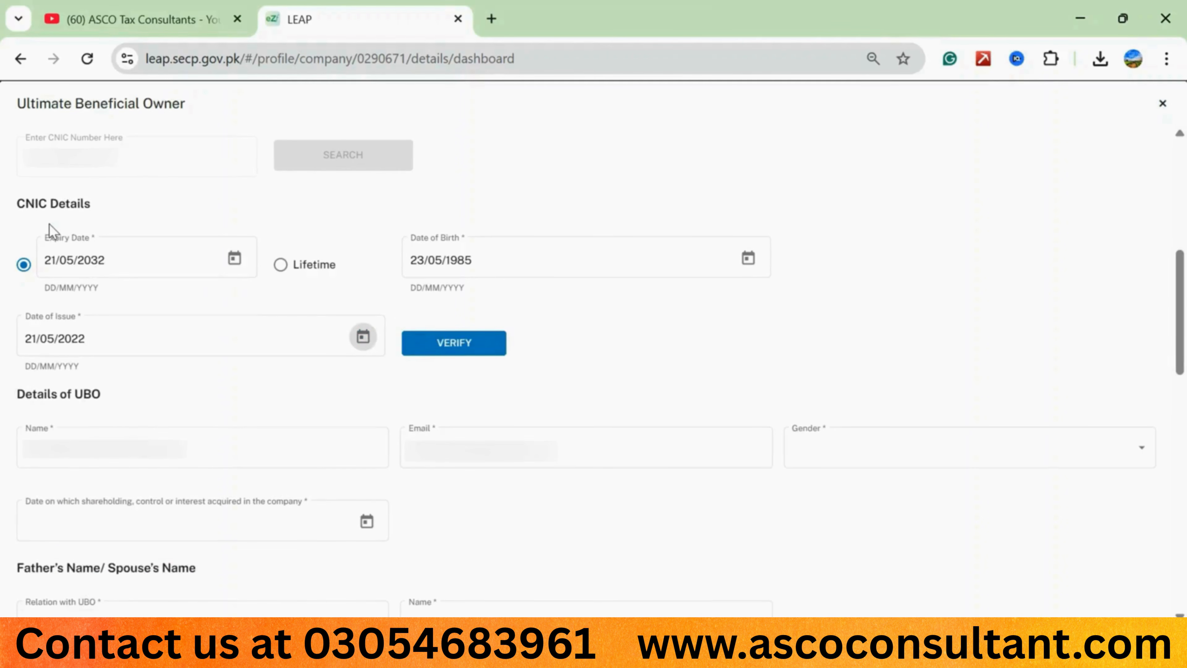
Step: Check the expiry, birth and issue dates in the CNIC details and verify the UBO's CNIC
click(49, 240)
click(416, 256)
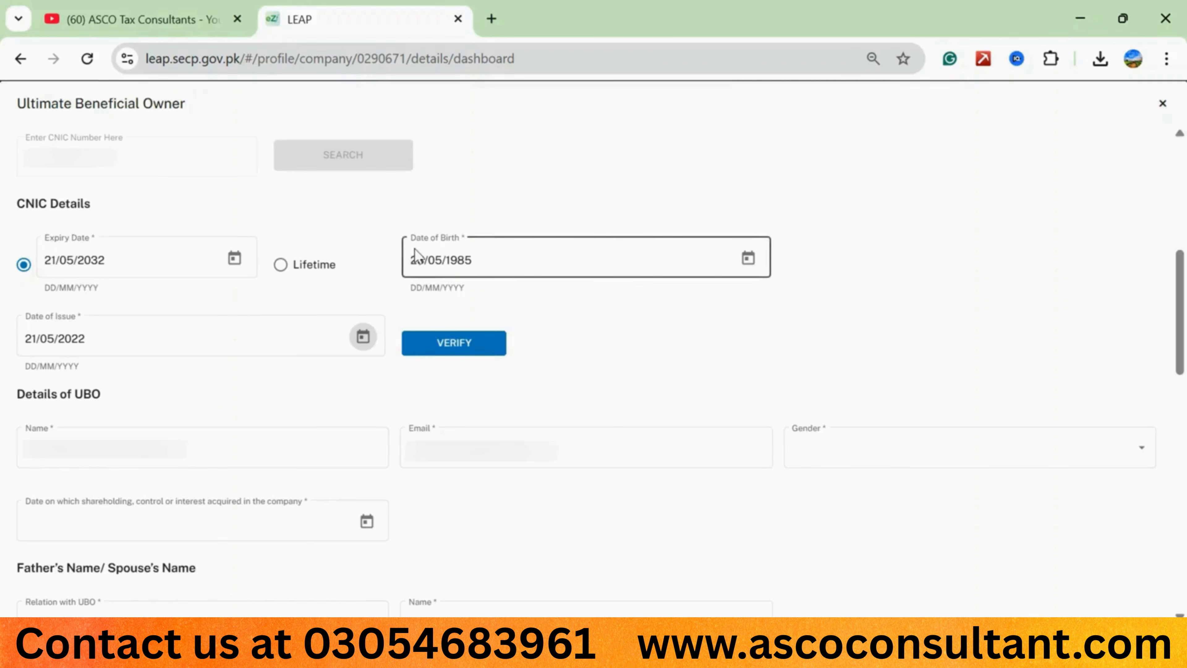
click(33, 337)
click(100, 246)
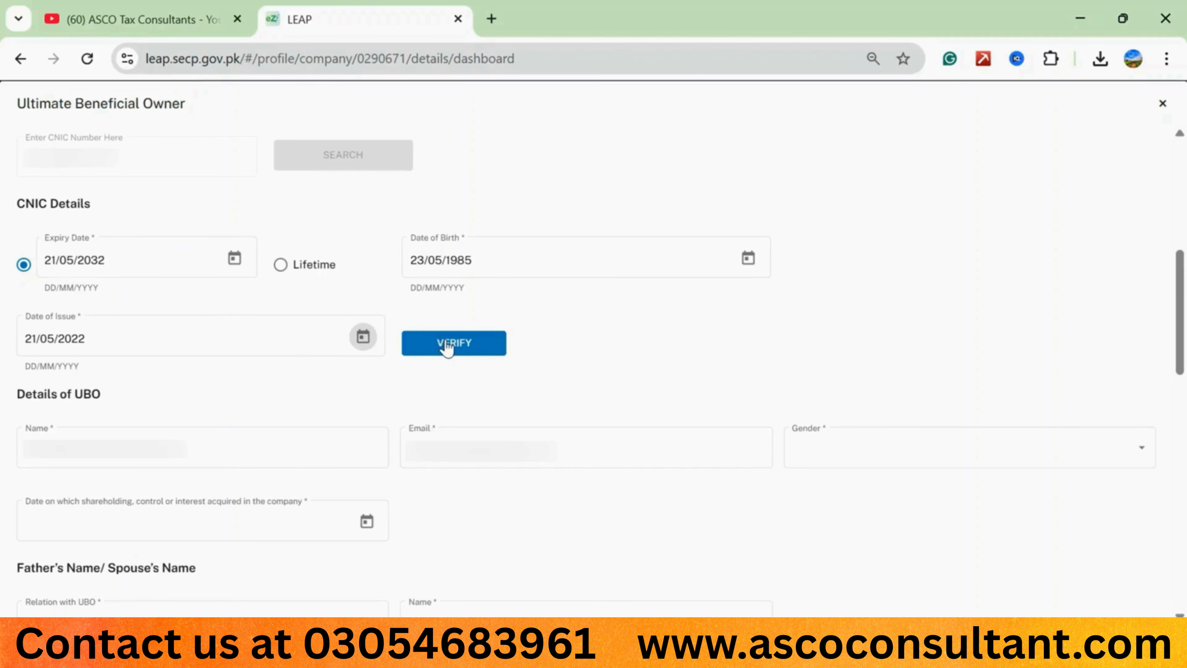
click(473, 349)
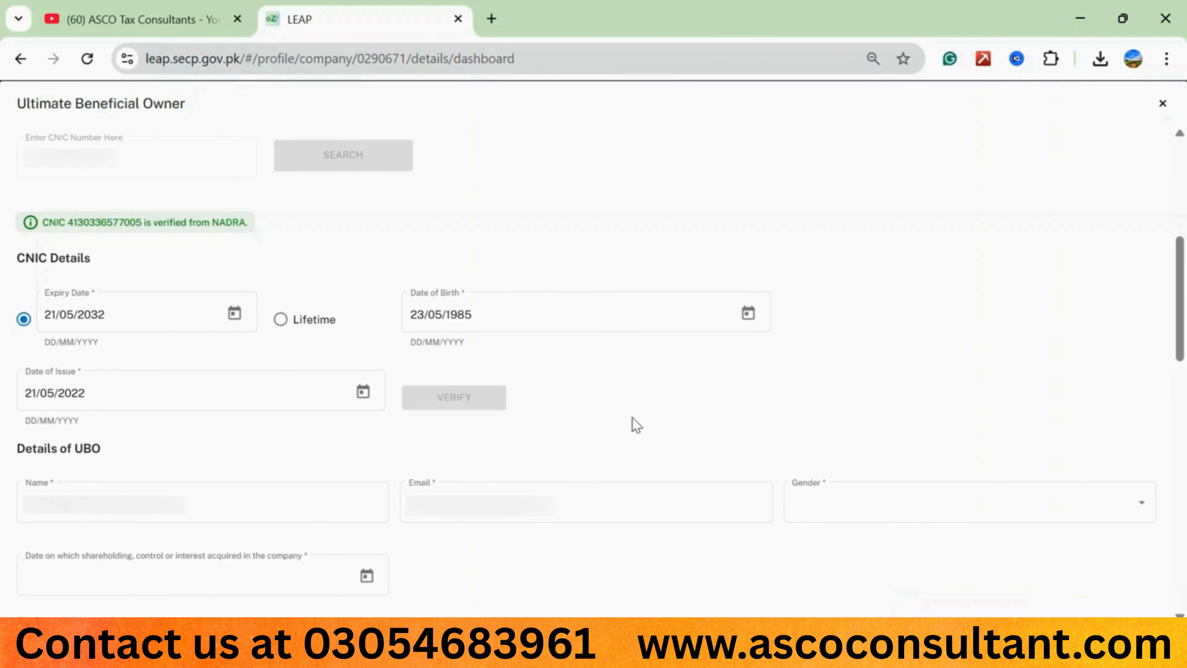
click(60, 314)
click(432, 314)
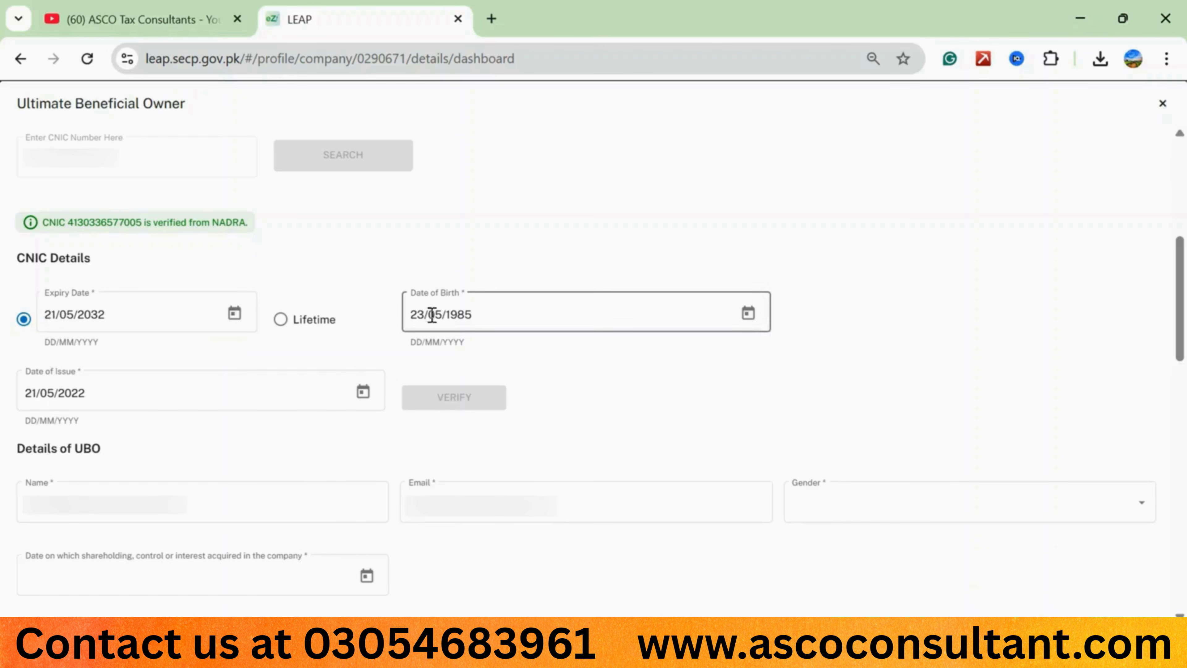
click(58, 372)
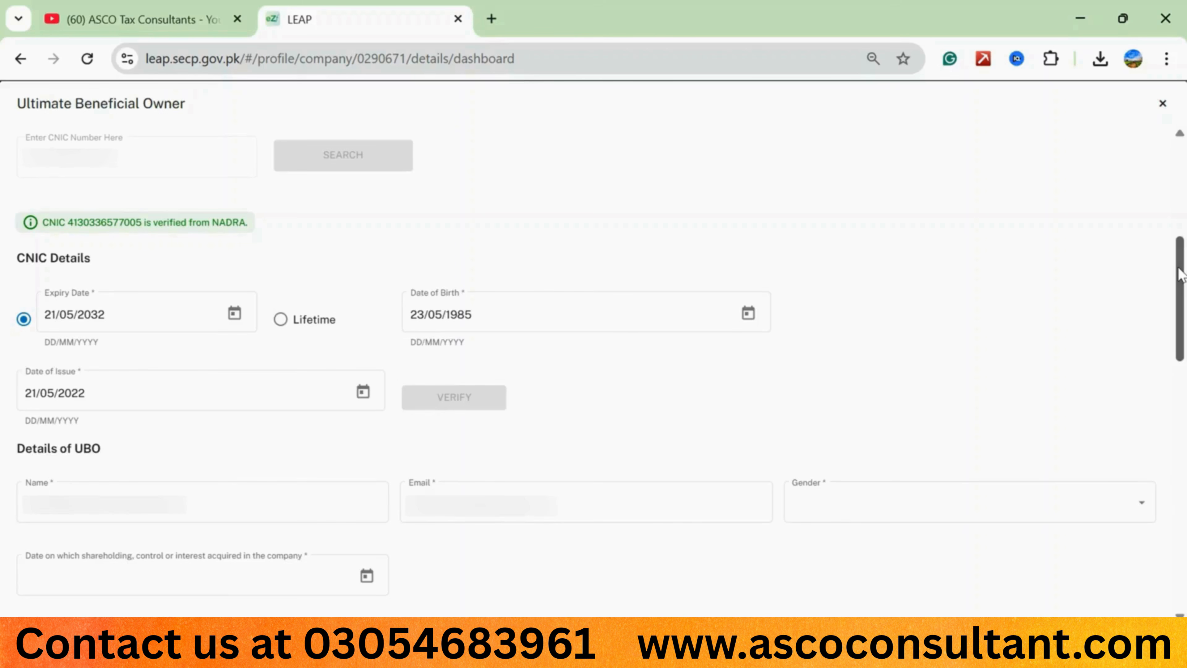
Step: Check the UBO's name and email in Details of UBO and set the gender to Male
drag(1181, 274, 1181, 348)
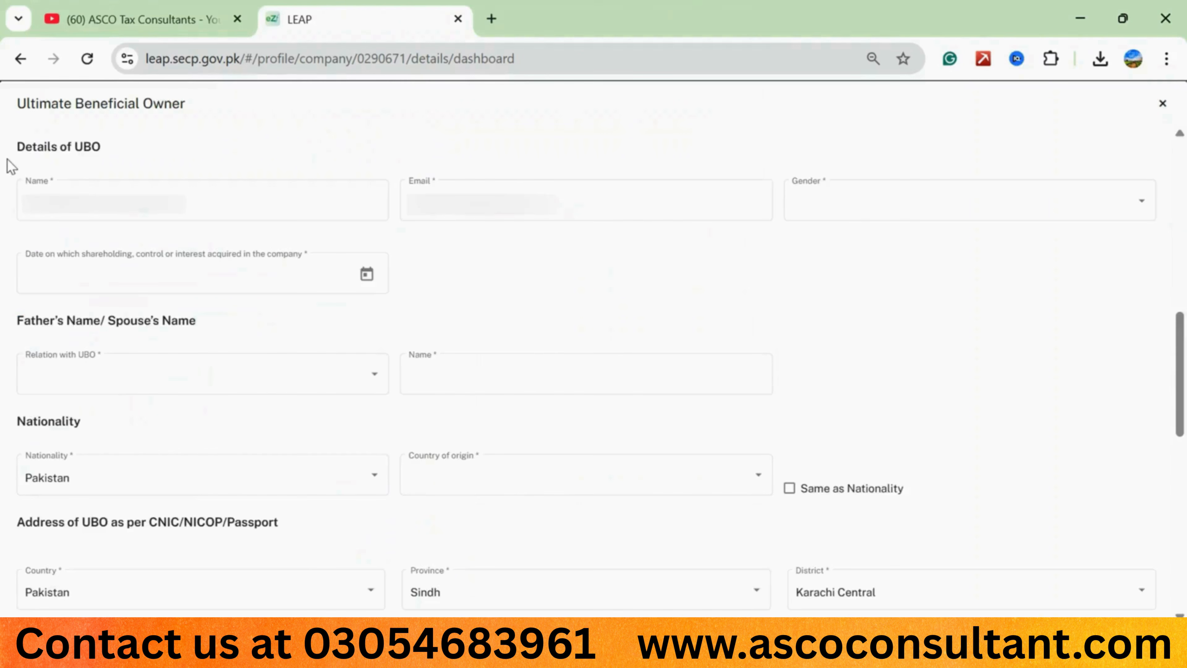
click(73, 201)
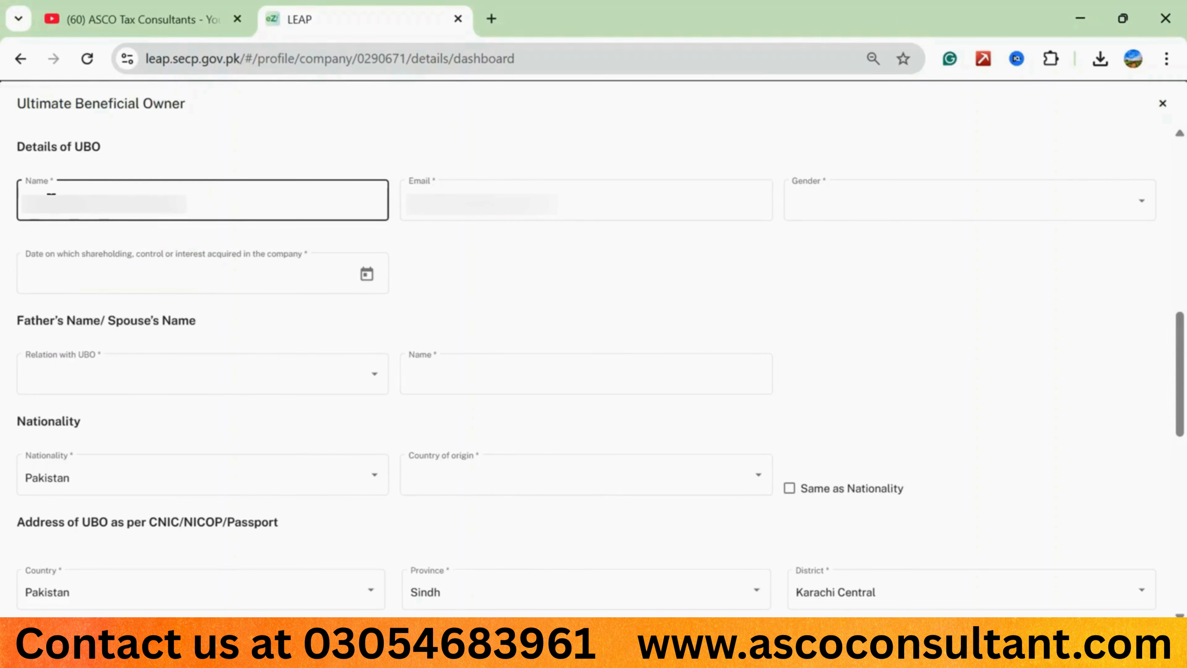
click(429, 214)
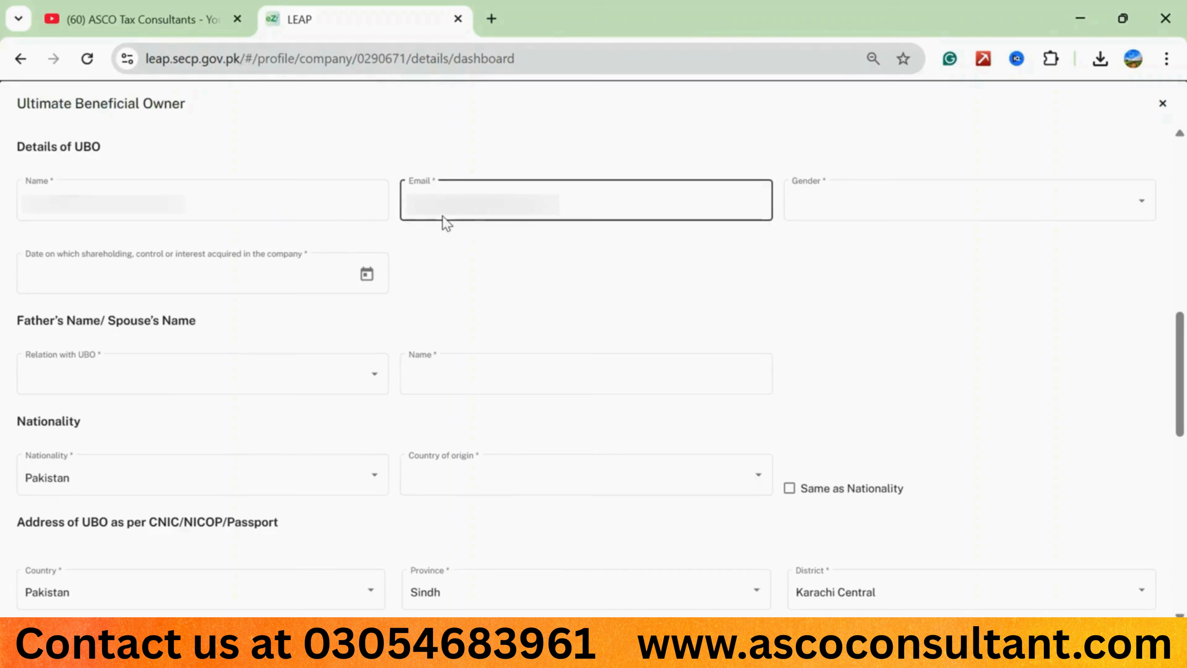
click(839, 211)
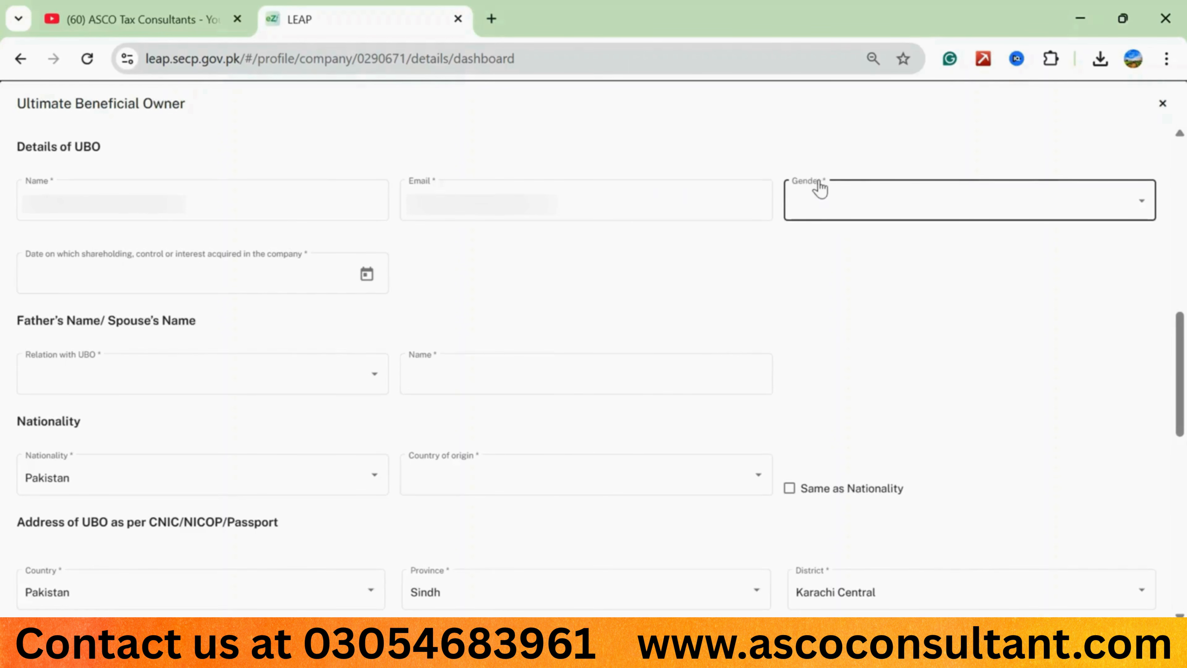
click(1142, 208)
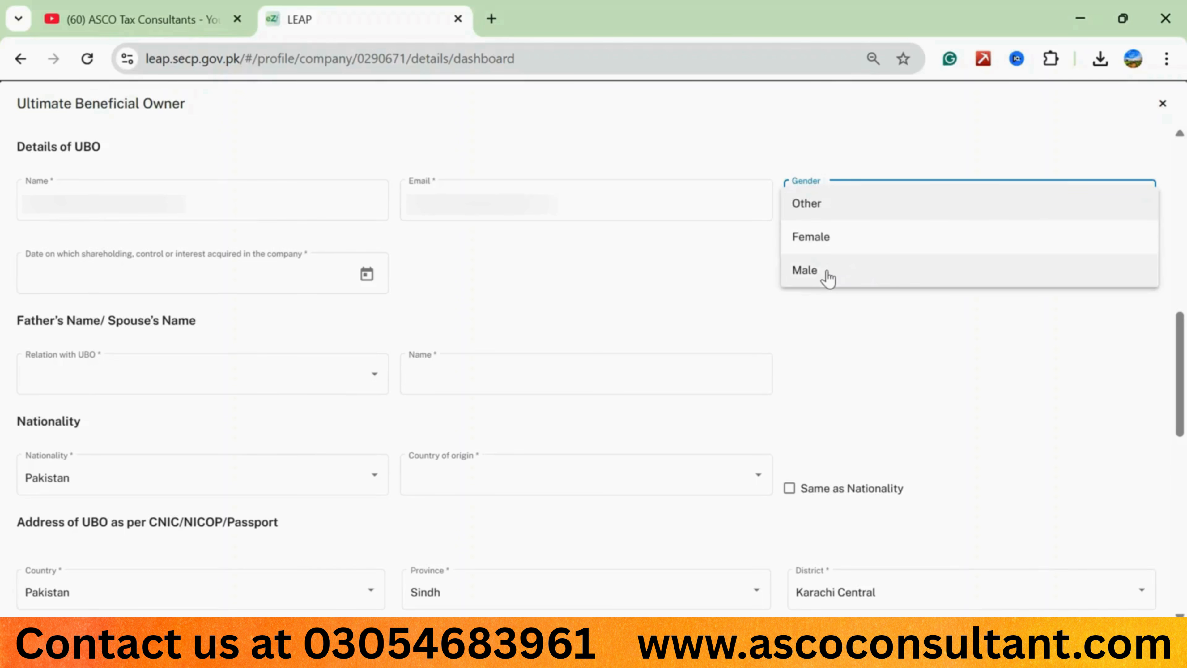
click(816, 272)
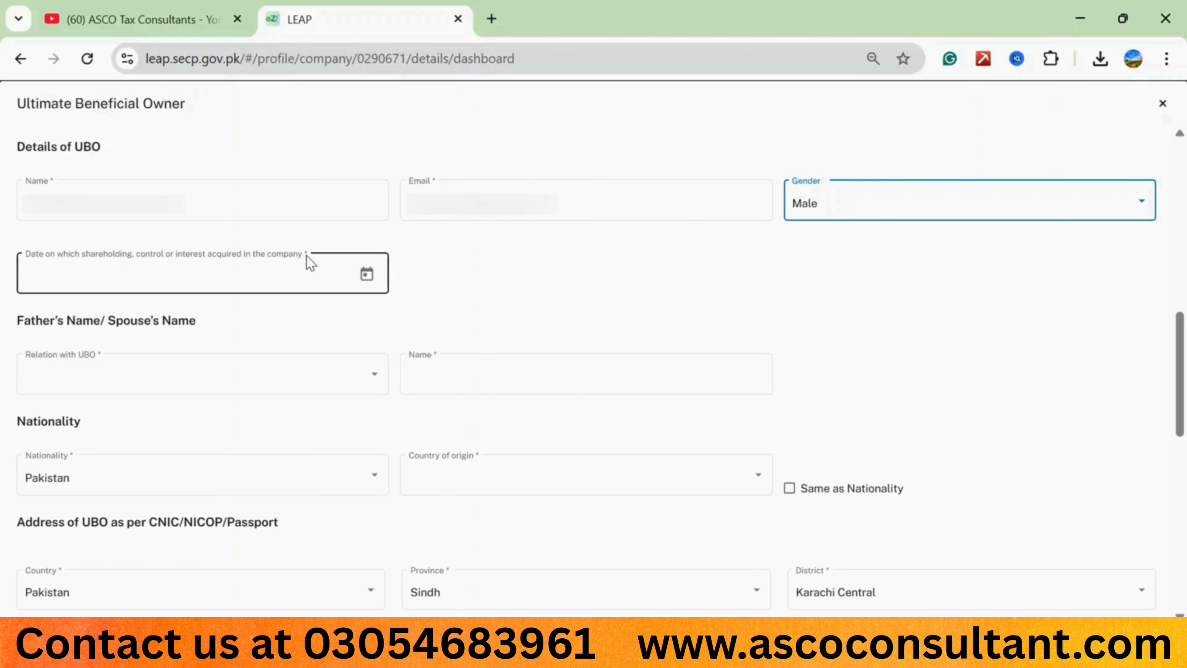
Step: Set the date on which shareholding, control or interest was acquired in the company to 10/04/2025
click(89, 265)
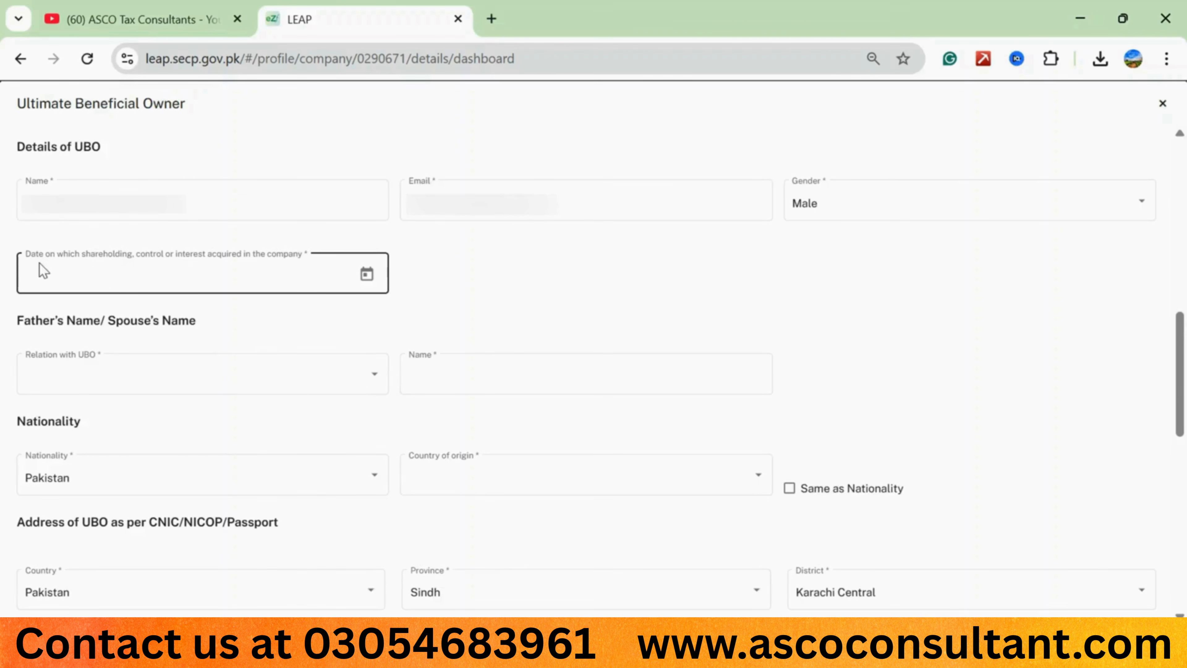
click(366, 275)
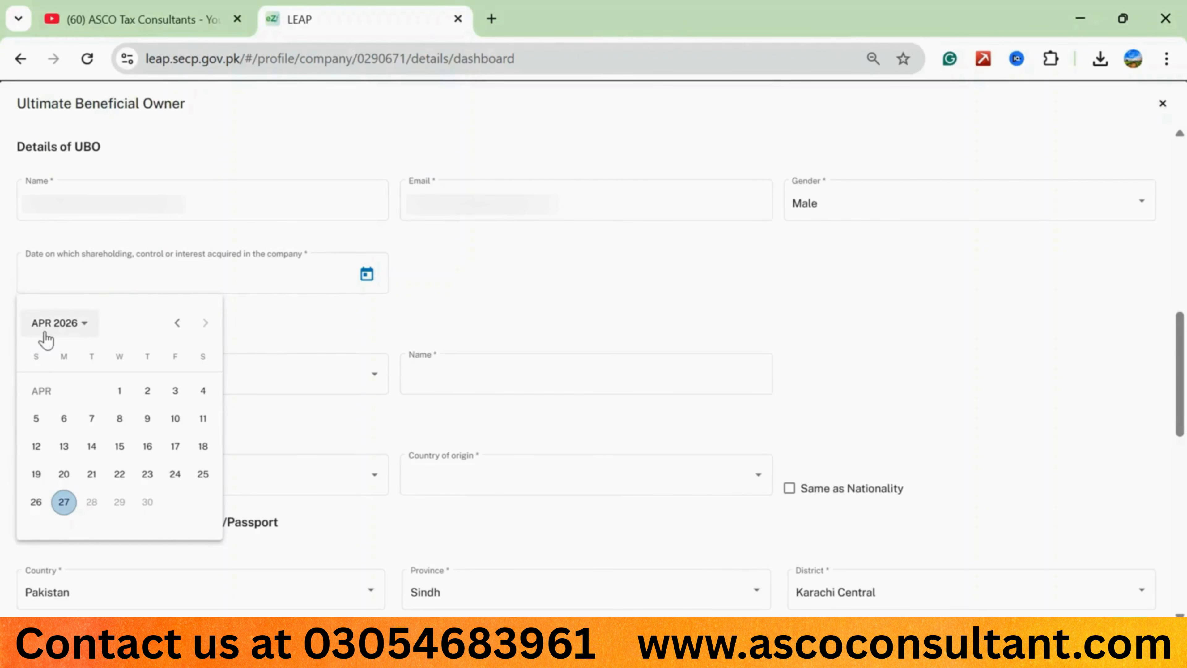
click(85, 328)
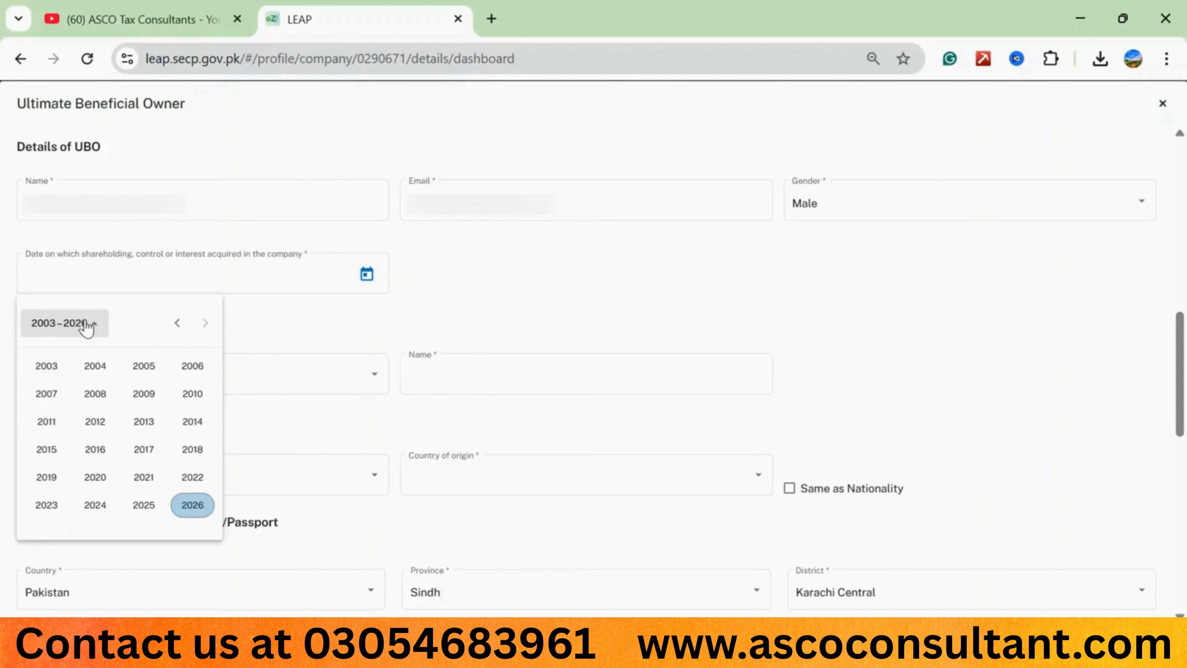
click(151, 504)
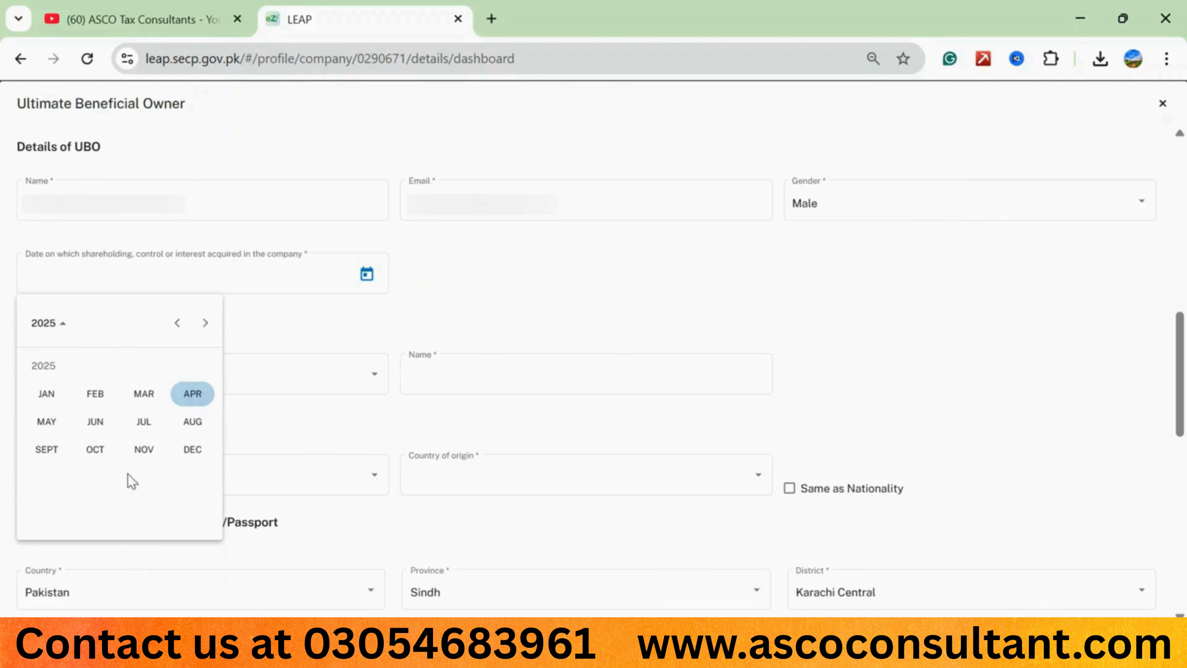
click(189, 399)
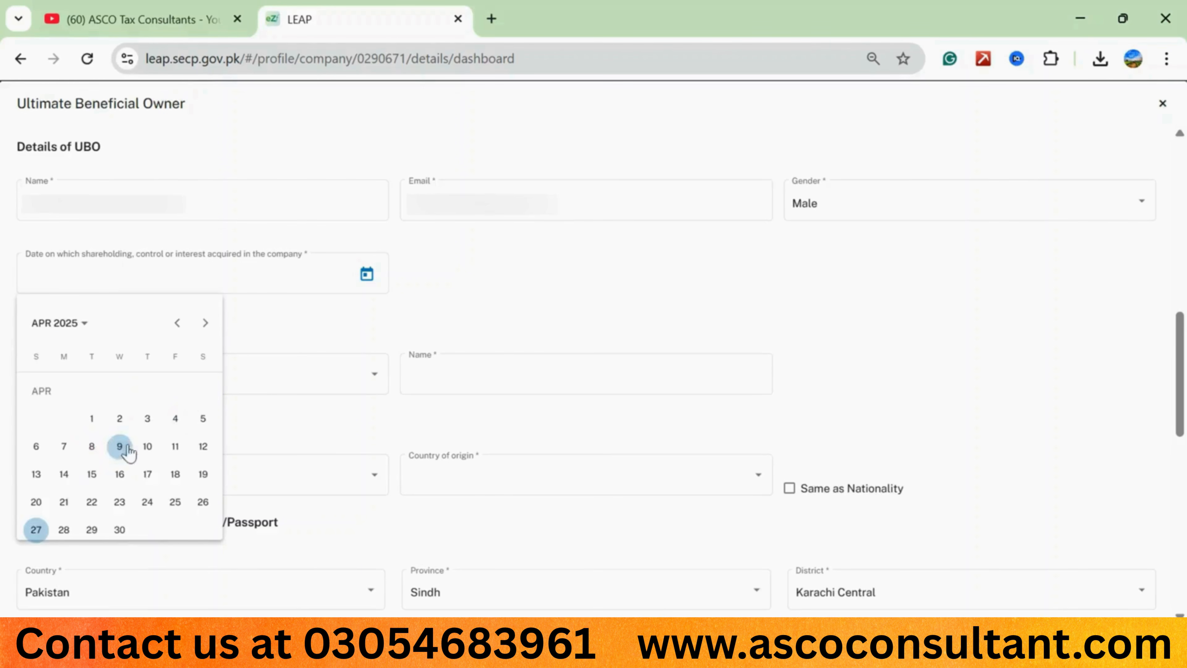
click(147, 446)
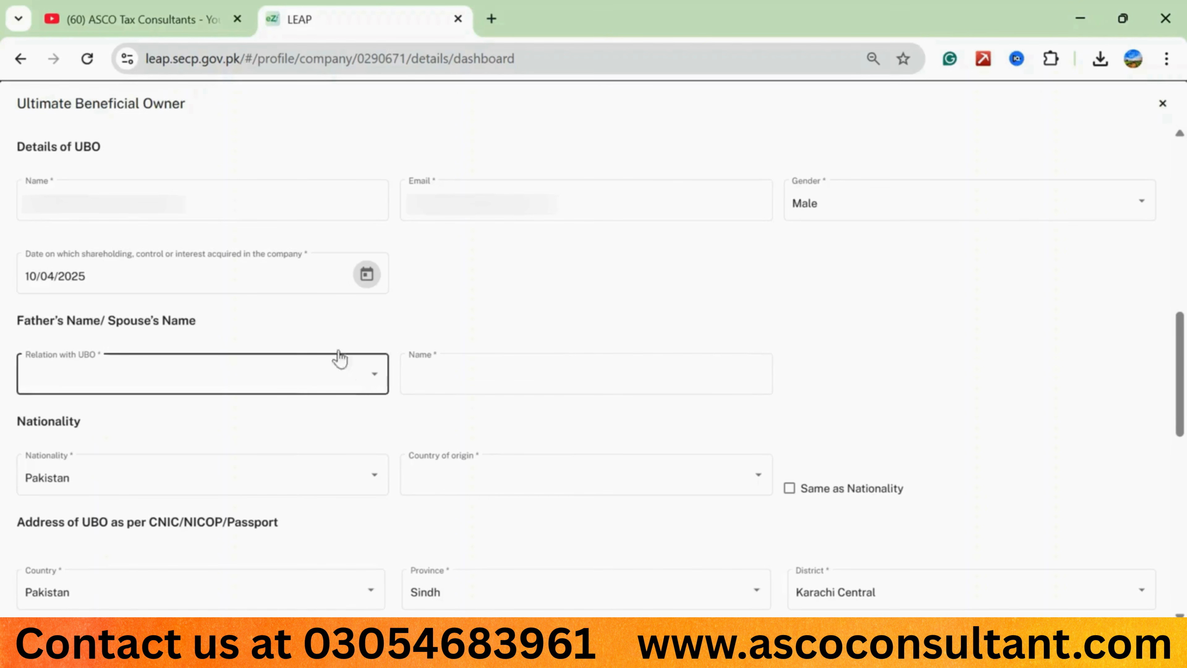
Step: Set the relation with UBO to Father's and enter the father's name
click(379, 378)
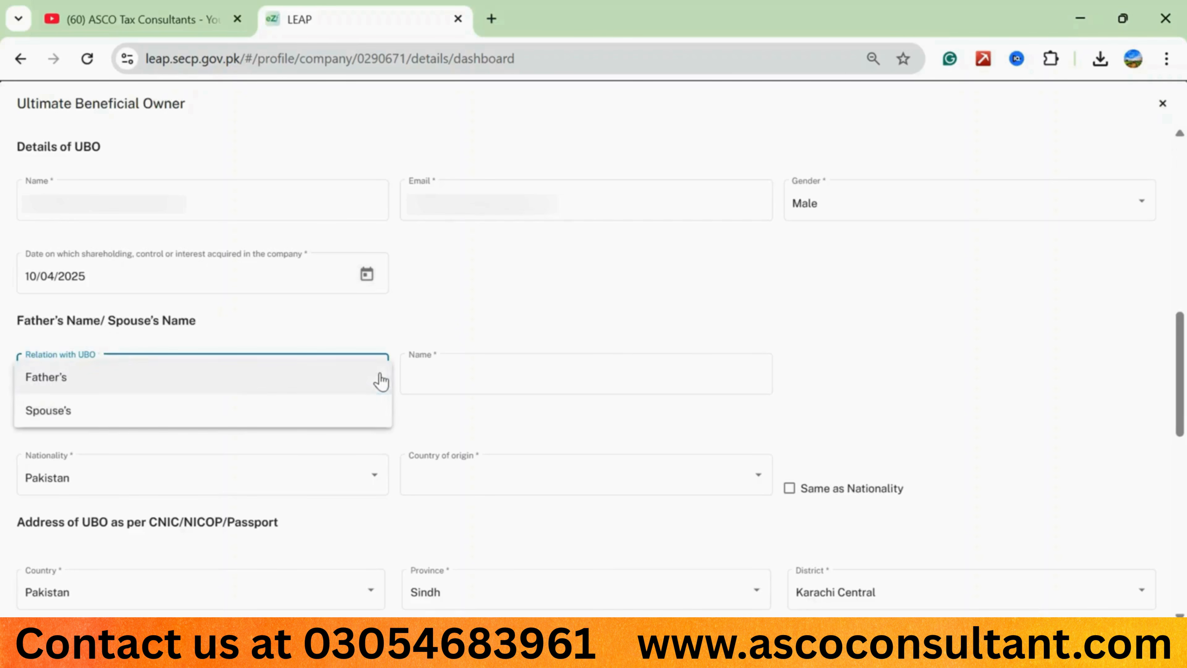
click(58, 385)
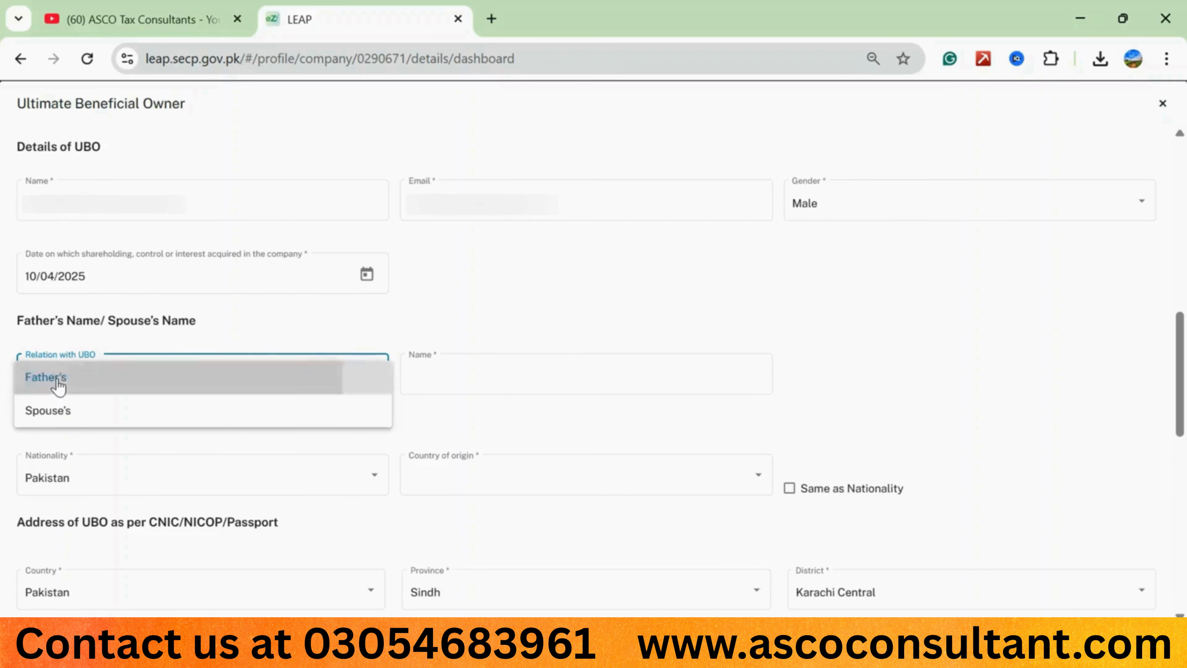
click(427, 365)
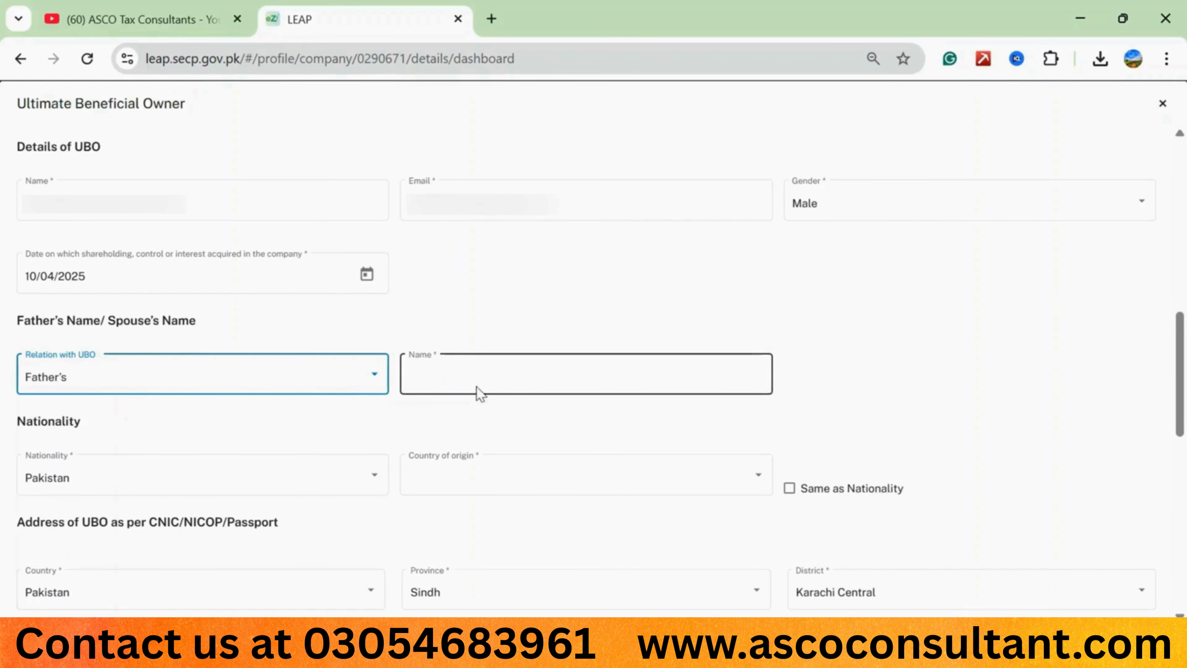
click(442, 380)
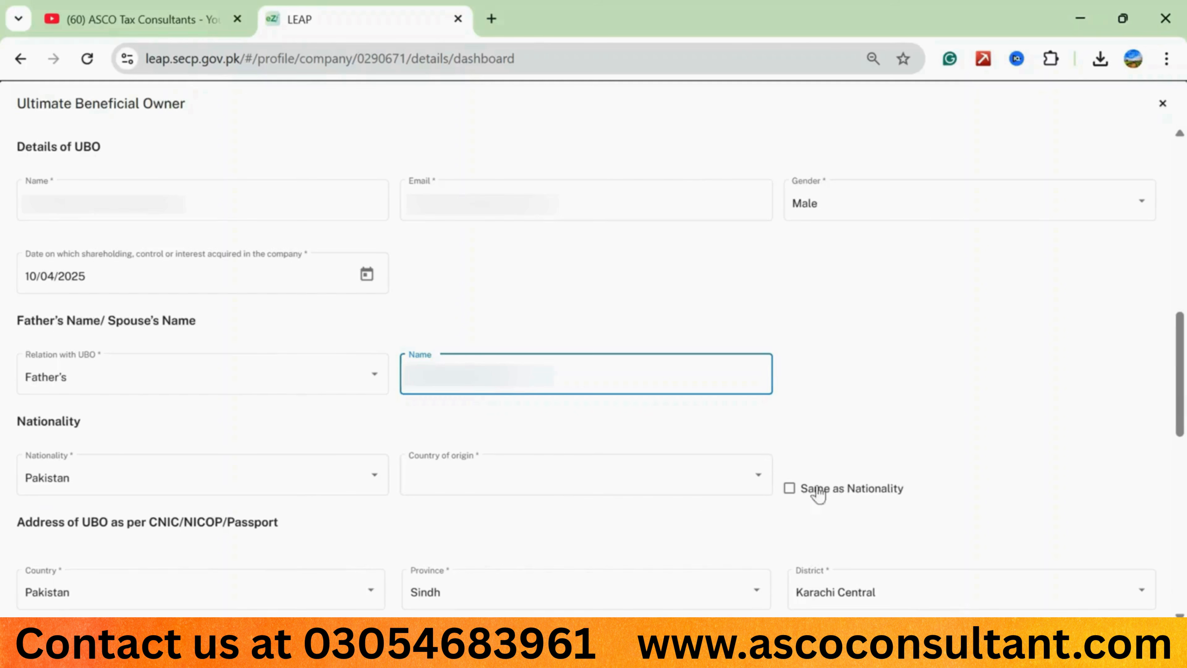
Step: Mark the UBO's country of origin as the same as nationality
click(788, 489)
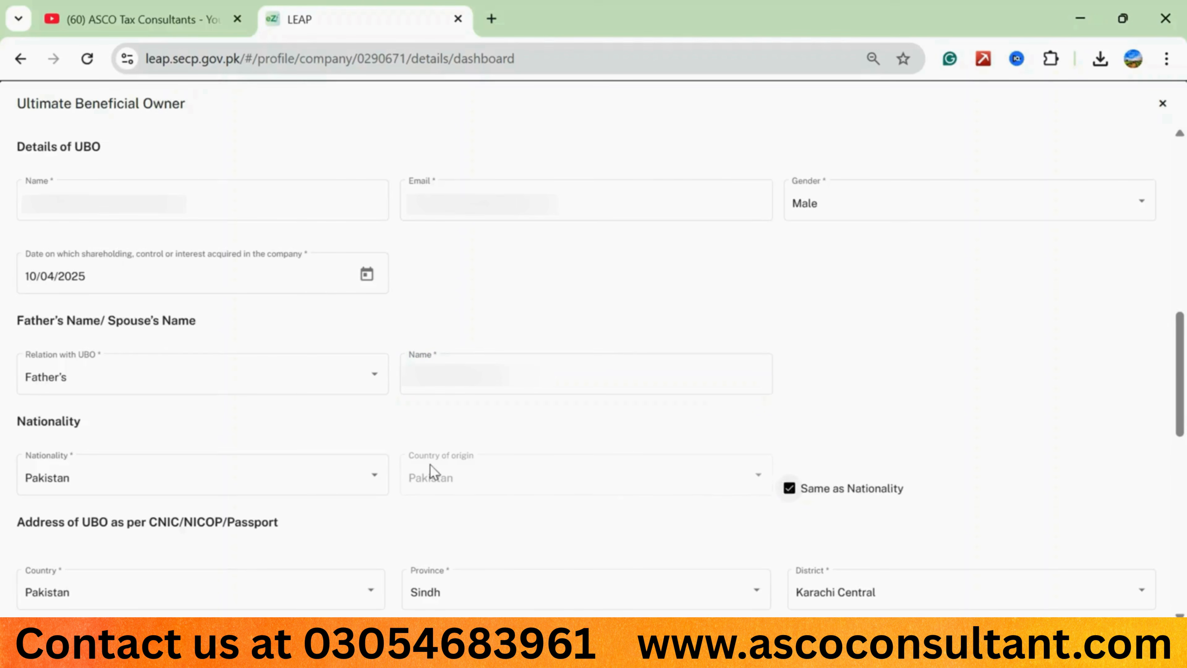
triple_click(474, 476)
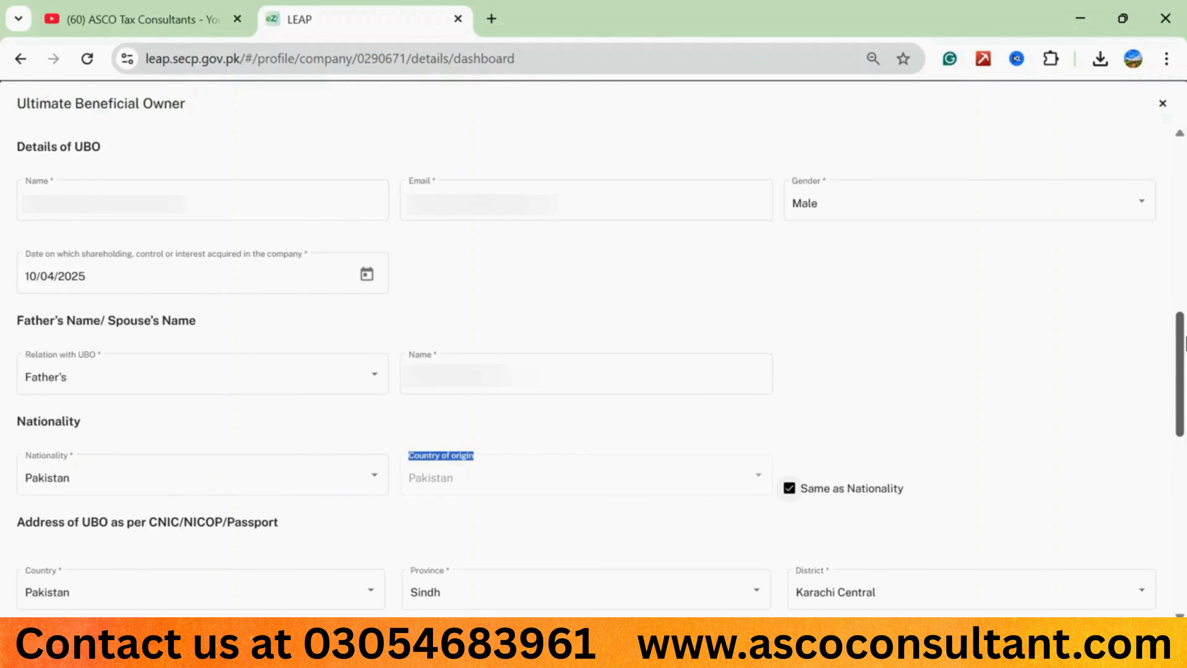
Step: Check the province and district choices in the UBO's address and mark the usual residential address as per CNIC/NICOP/Passport
scroll(141, 169, down, 6)
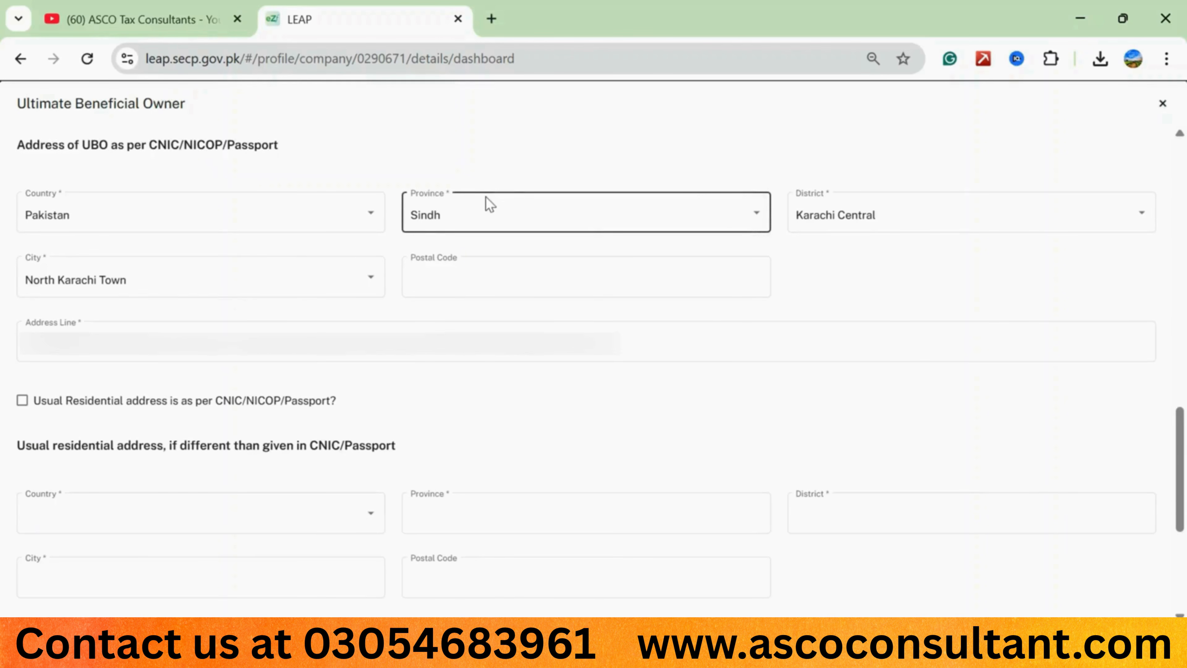
click(761, 218)
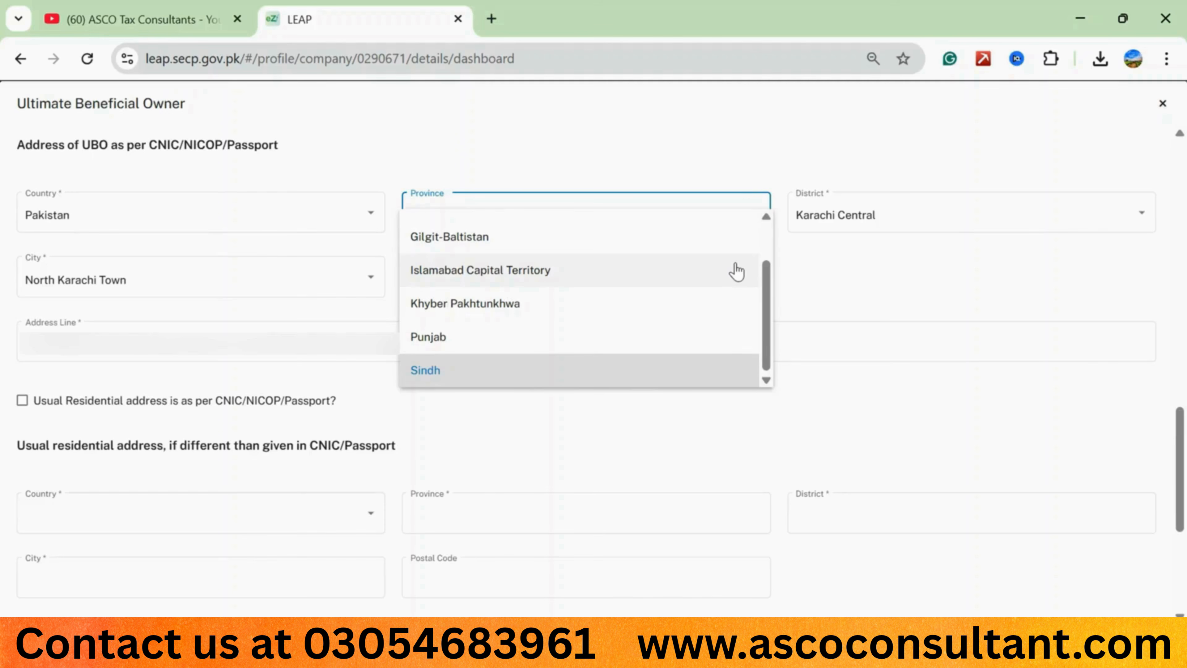
click(823, 157)
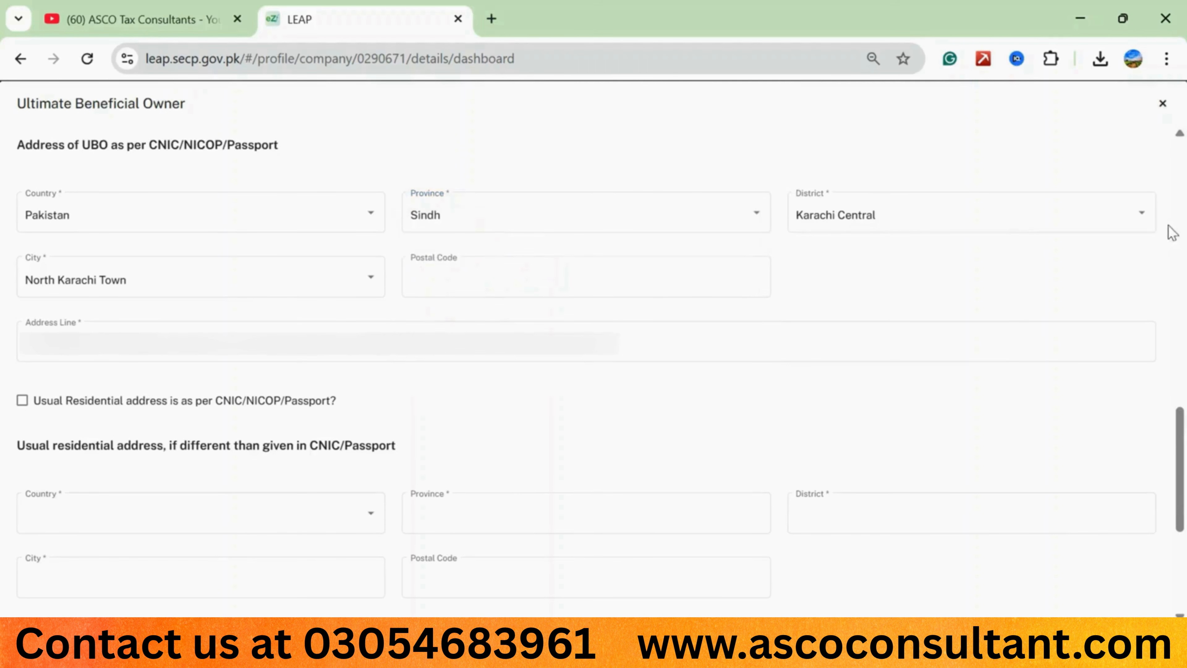
click(1140, 217)
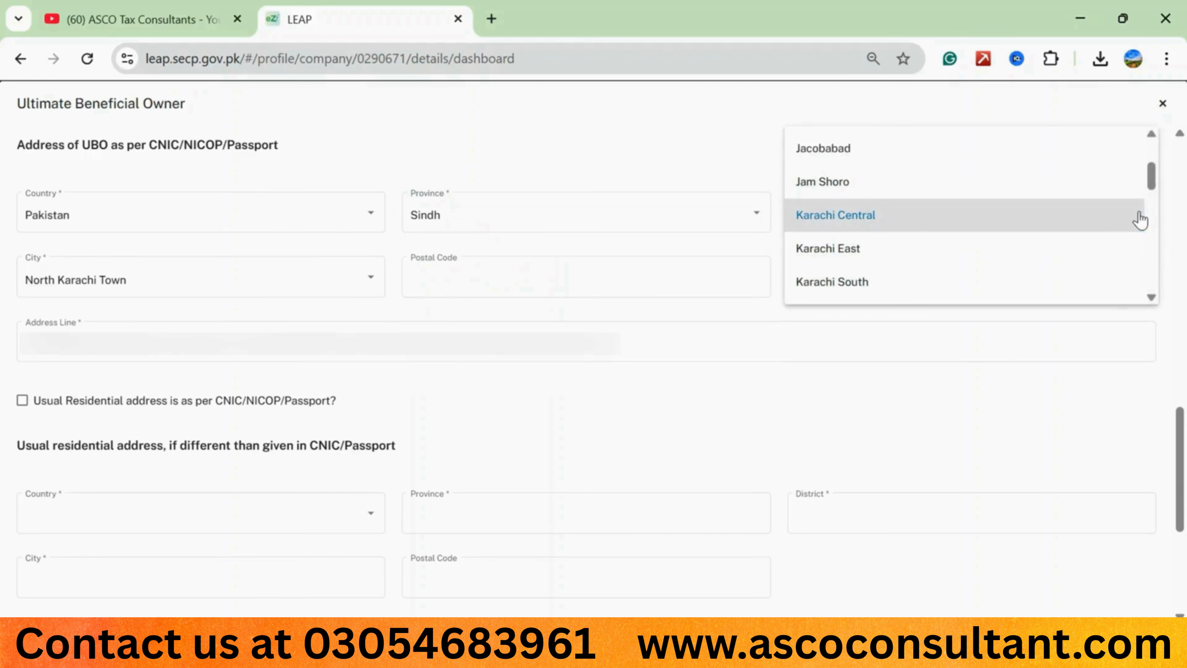
click(1101, 211)
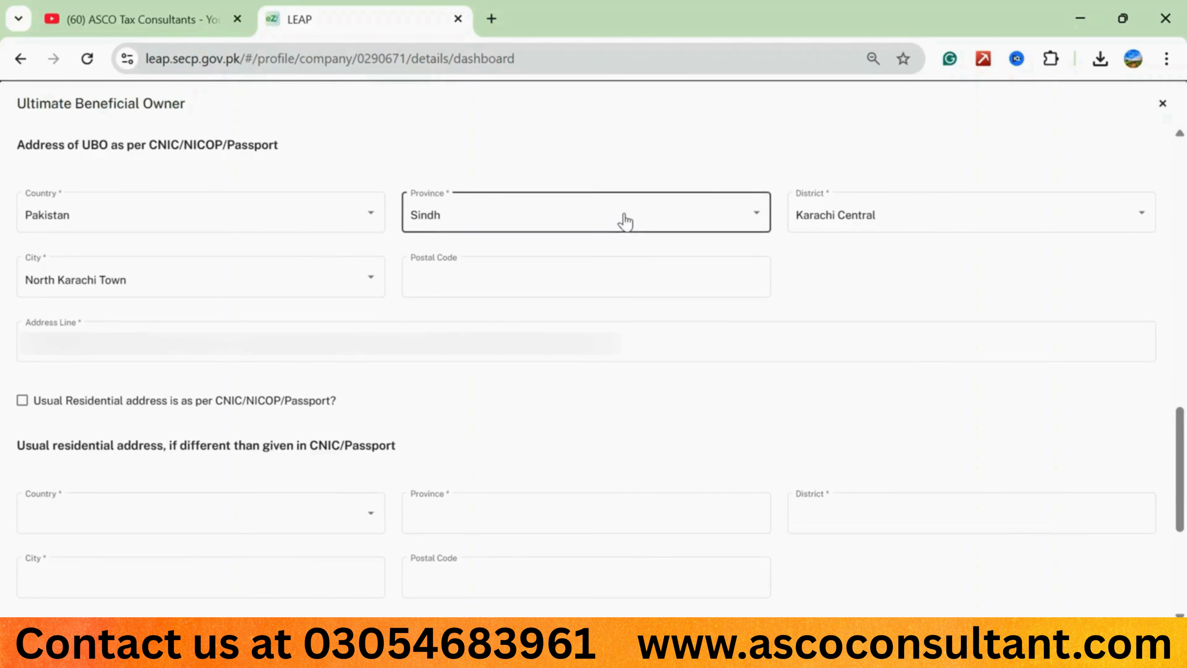
scroll(1170, 424, down, 4)
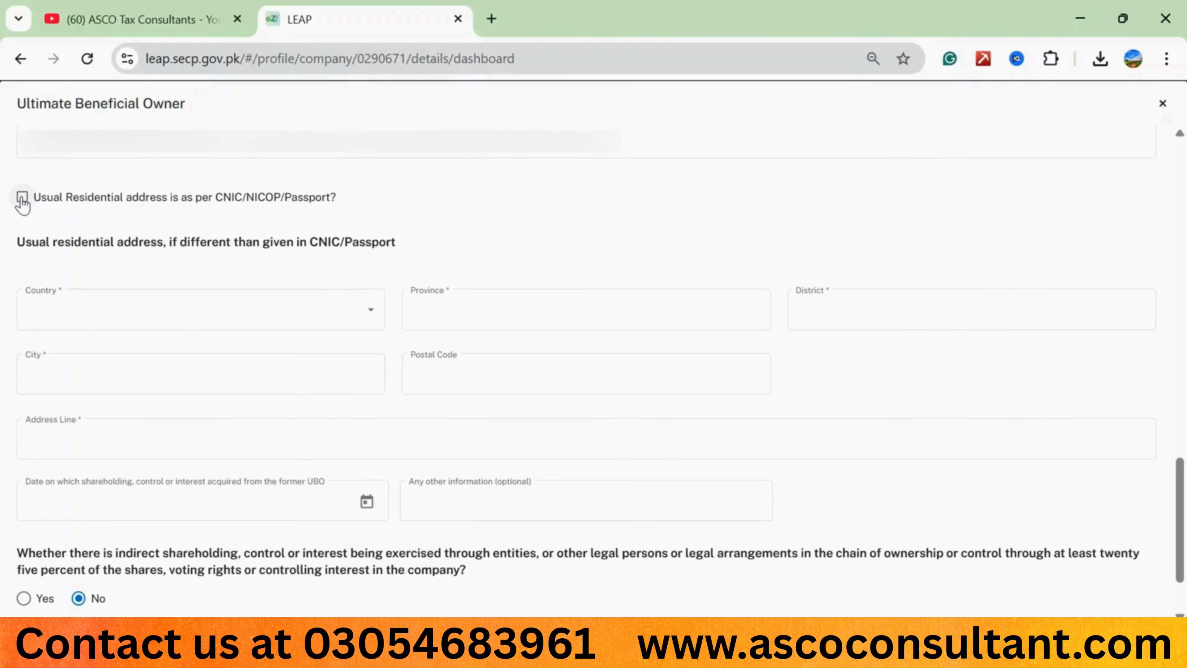
click(22, 198)
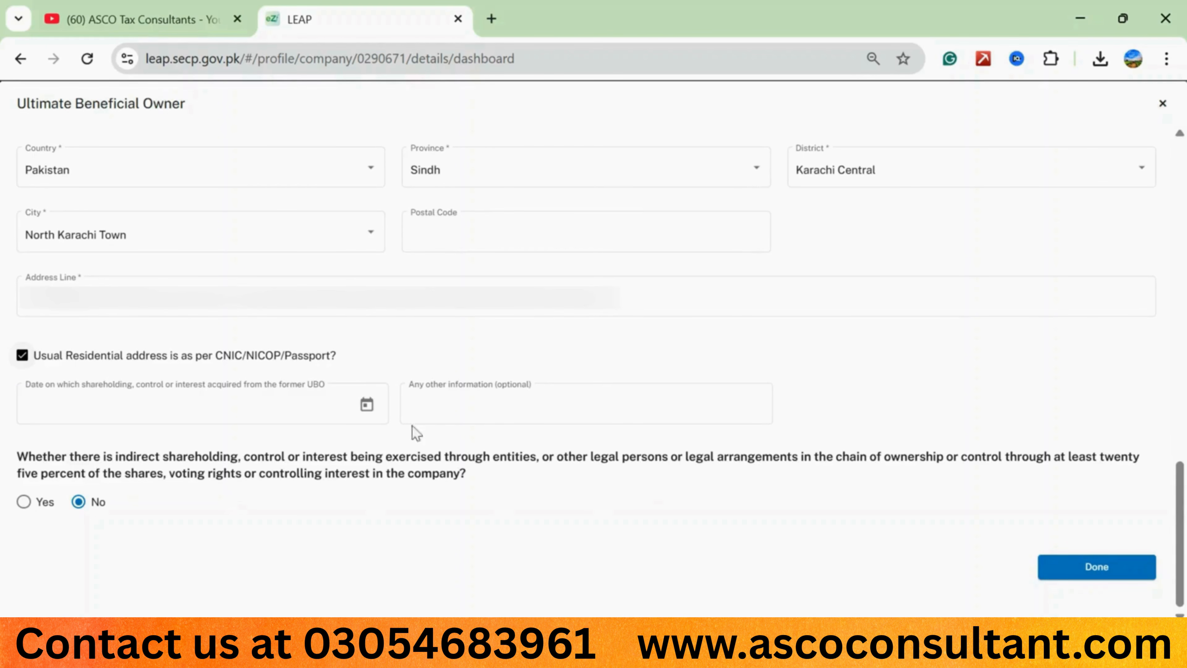
click(31, 395)
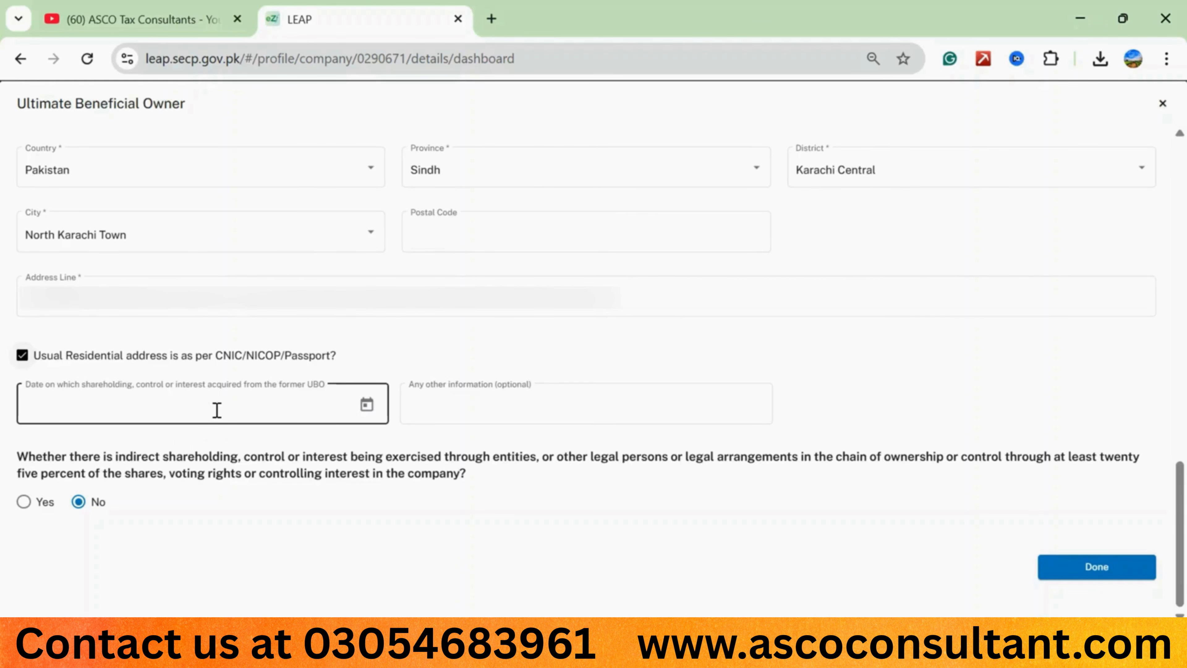
click(442, 403)
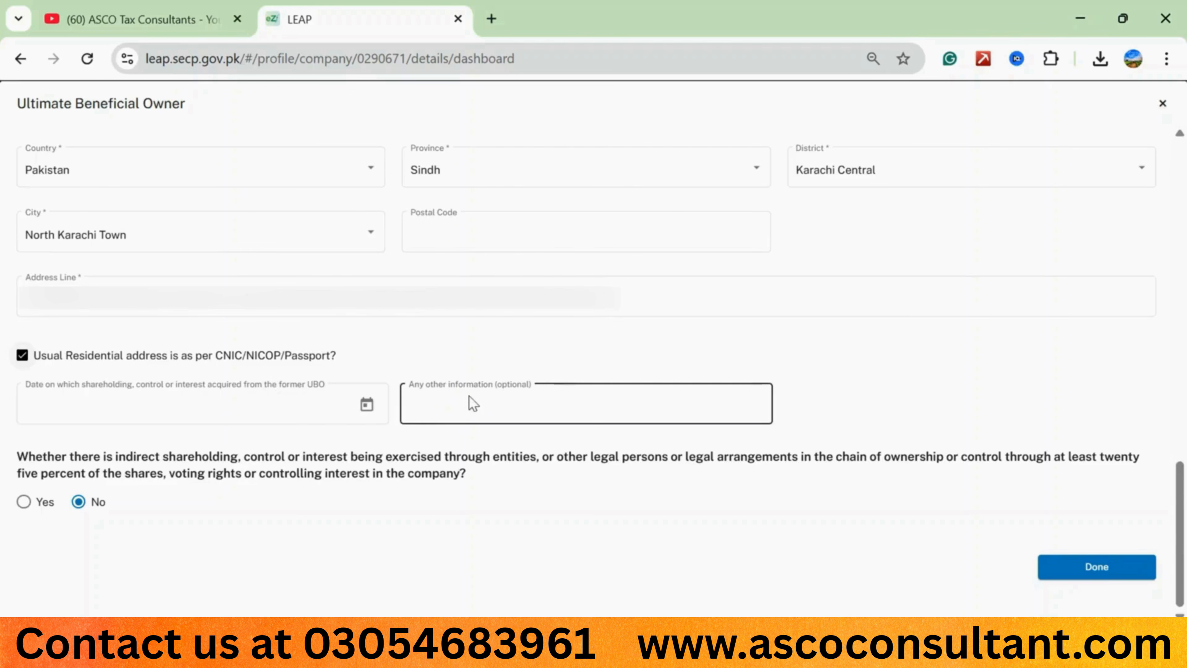
click(494, 405)
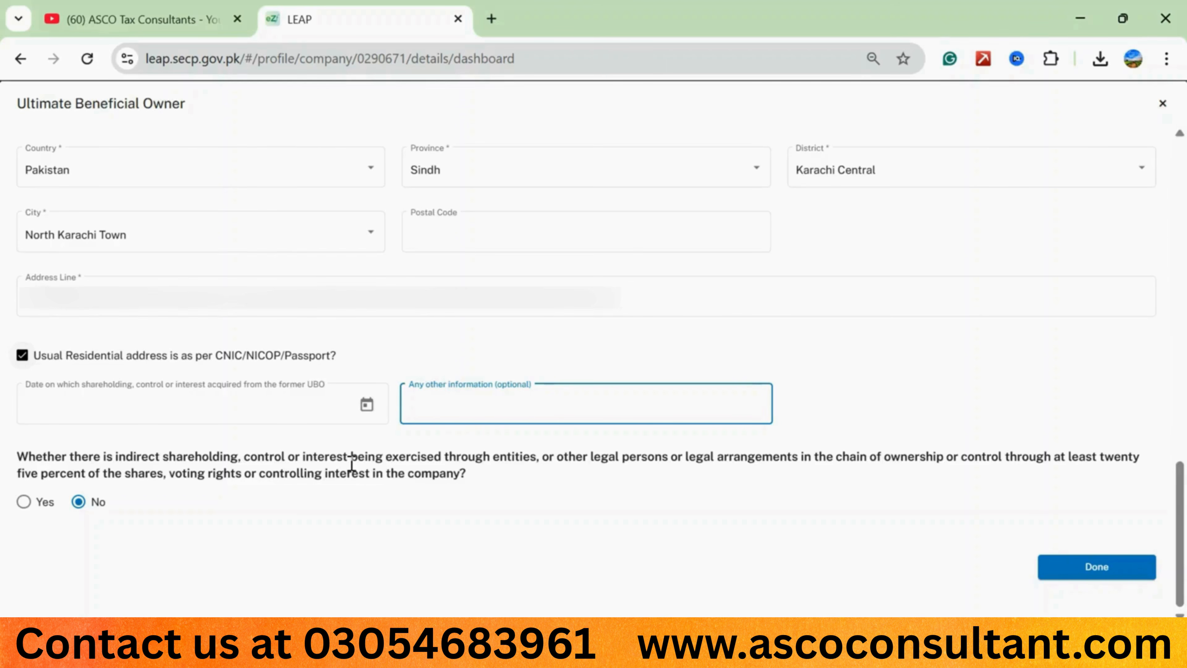
click(435, 459)
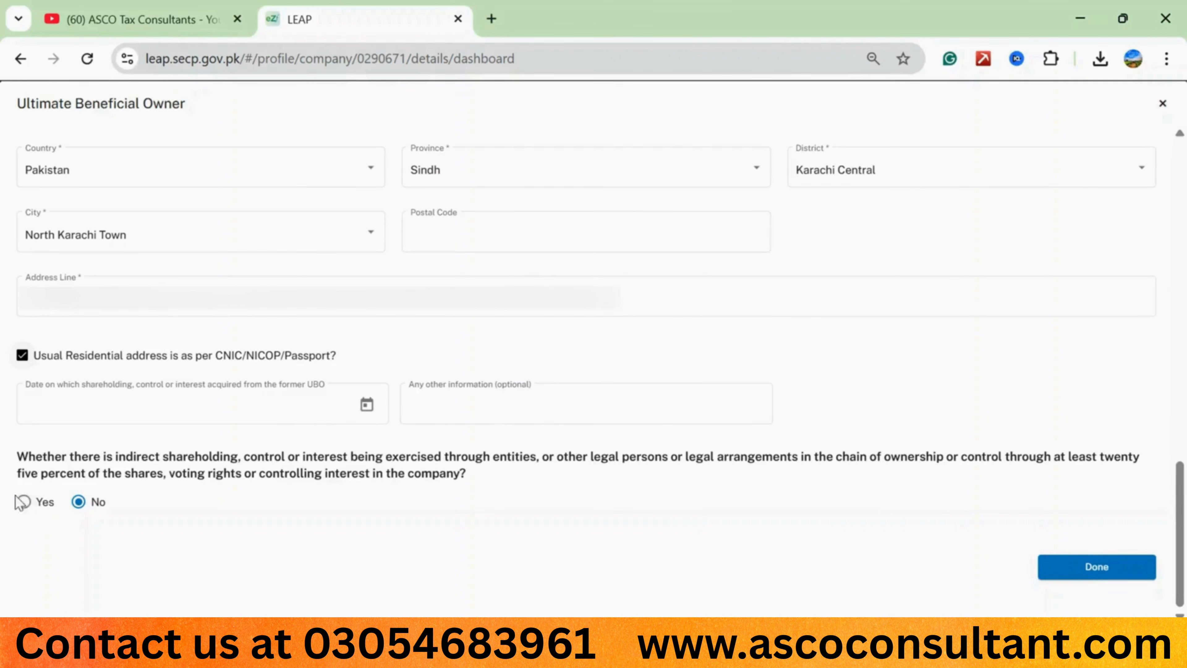
Step: Check the additional UBO information form for indirect control, and leave the indirect shareholding question answered No
click(24, 502)
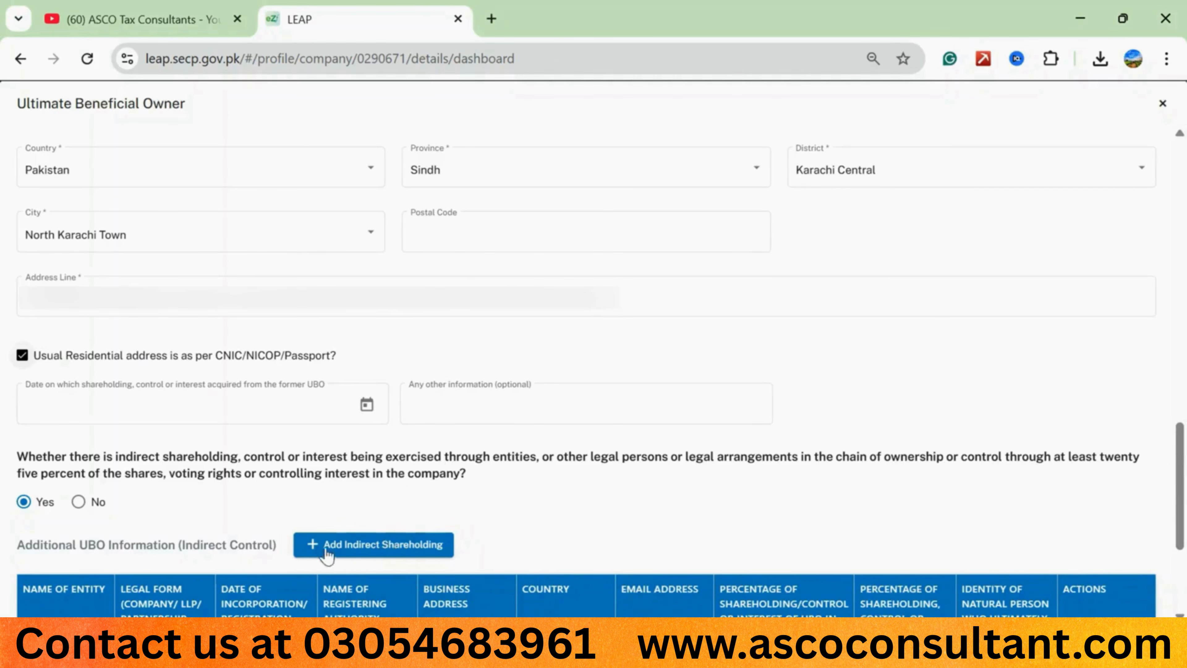
click(365, 547)
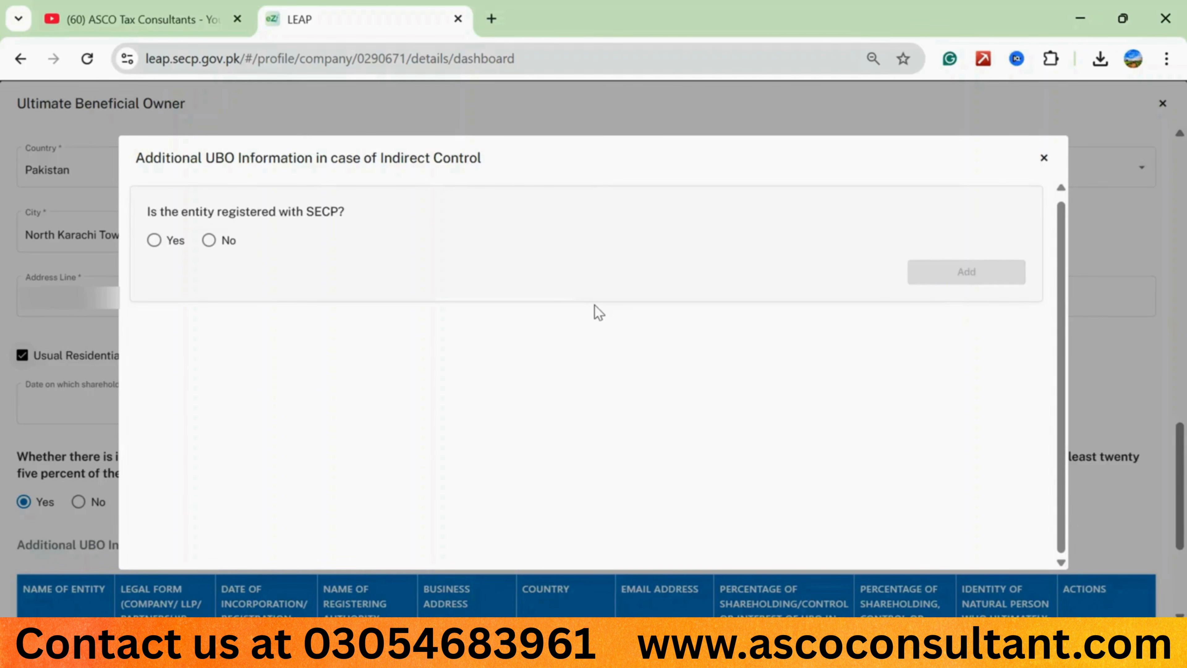
click(1043, 159)
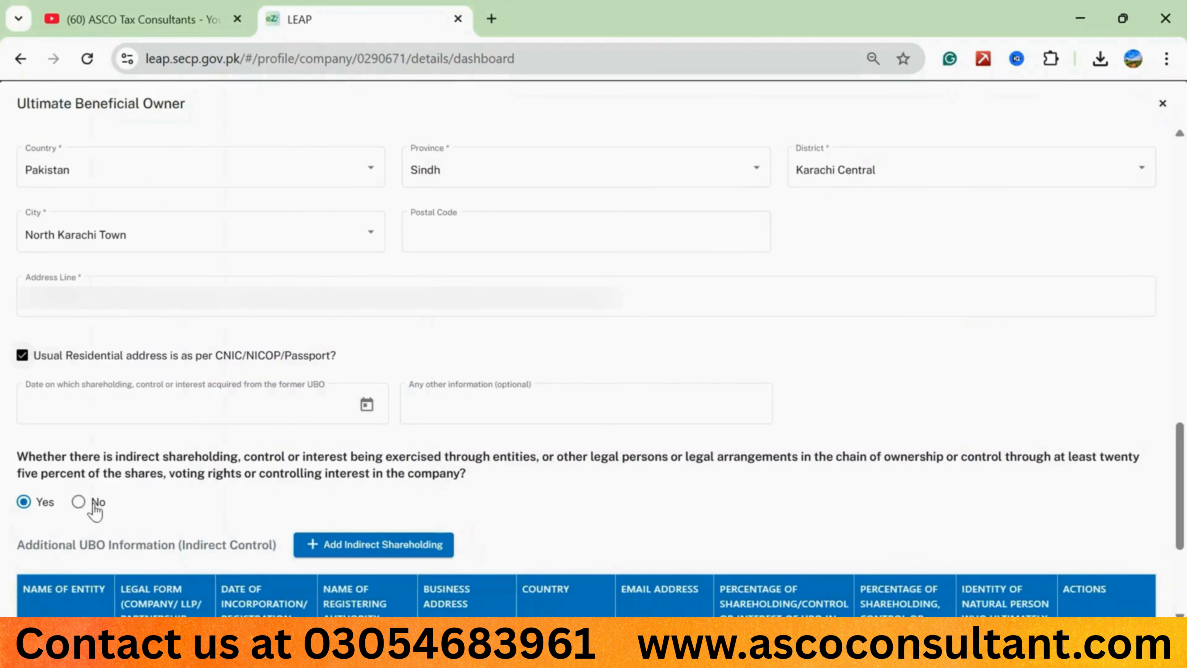
click(77, 504)
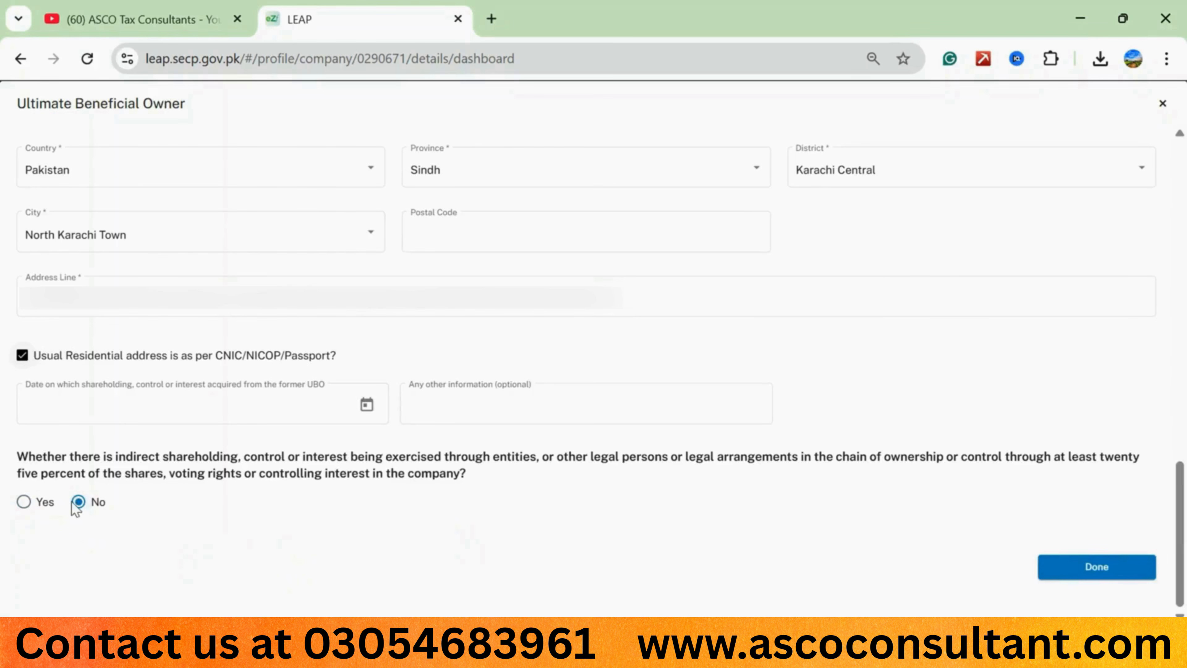